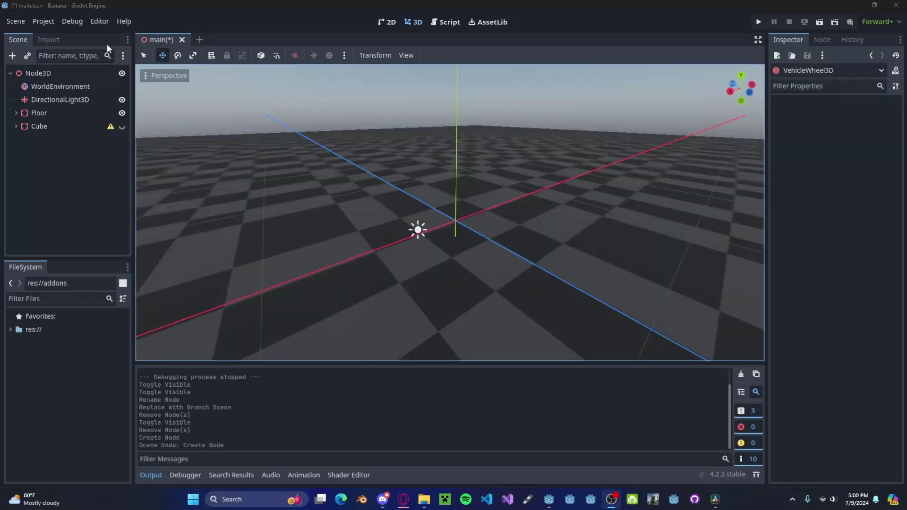
Step: Search 'veh' and add a VehicleBody3D as a child of Node3D
left_click(12, 56)
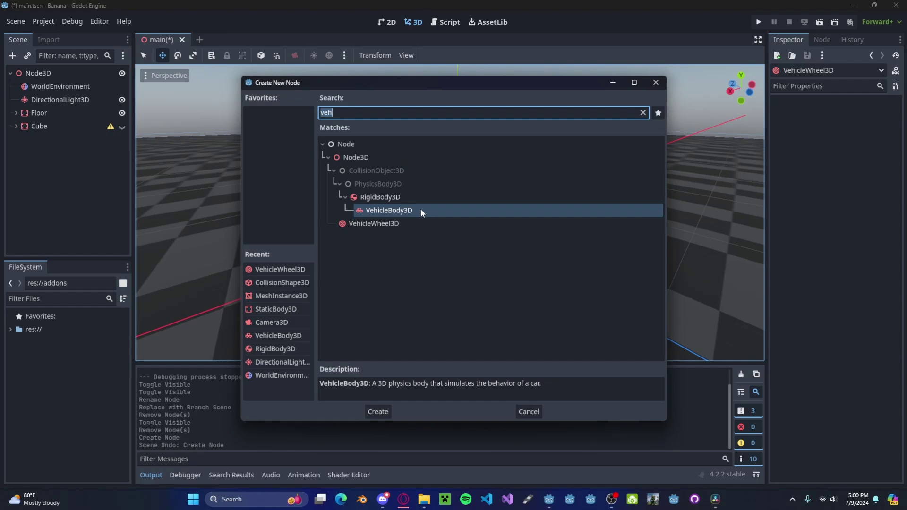
double_click(421, 210)
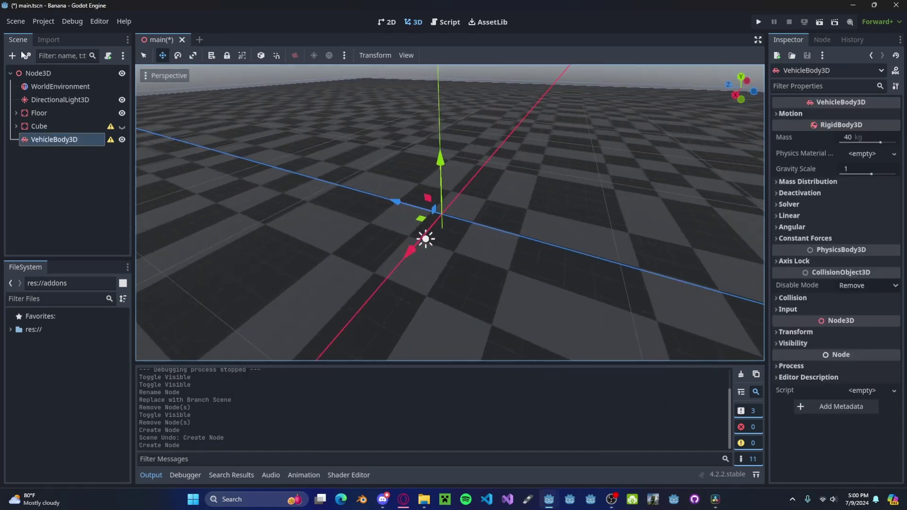
Step: Add a MeshInstance3D under VehicleBody3D and give it a new BoxMesh
left_click(15, 59)
type("mesh")
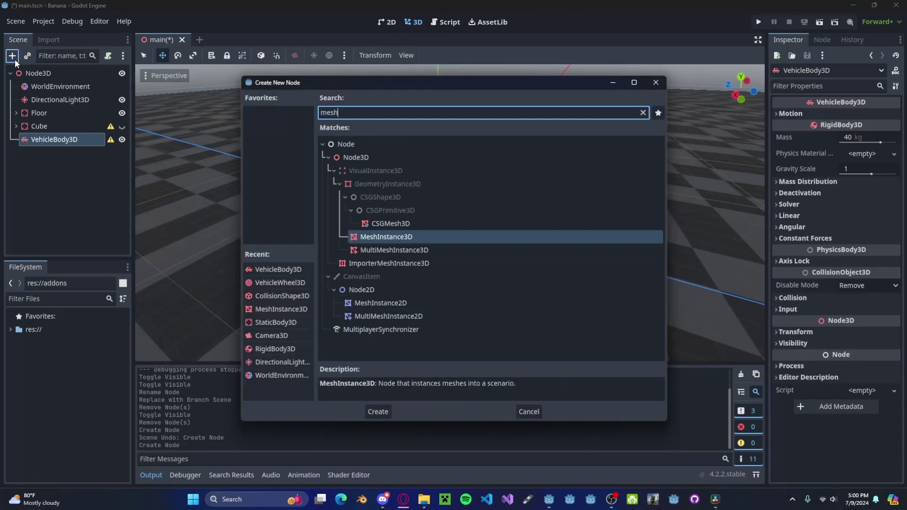
key("Return")
left_click(857, 118)
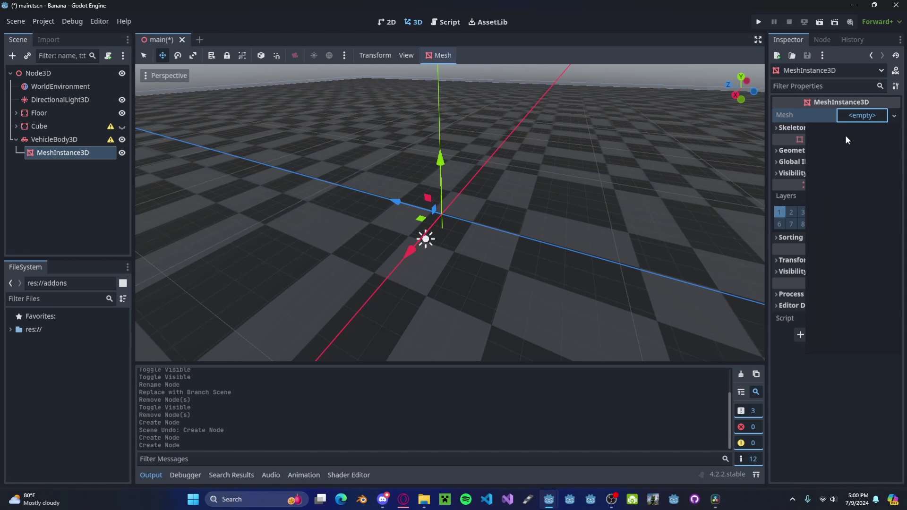
left_click(846, 170)
Step: Scale the box to 4, 1, 2 so it forms a long car body
middle_click_drag(466, 189, 195, 69)
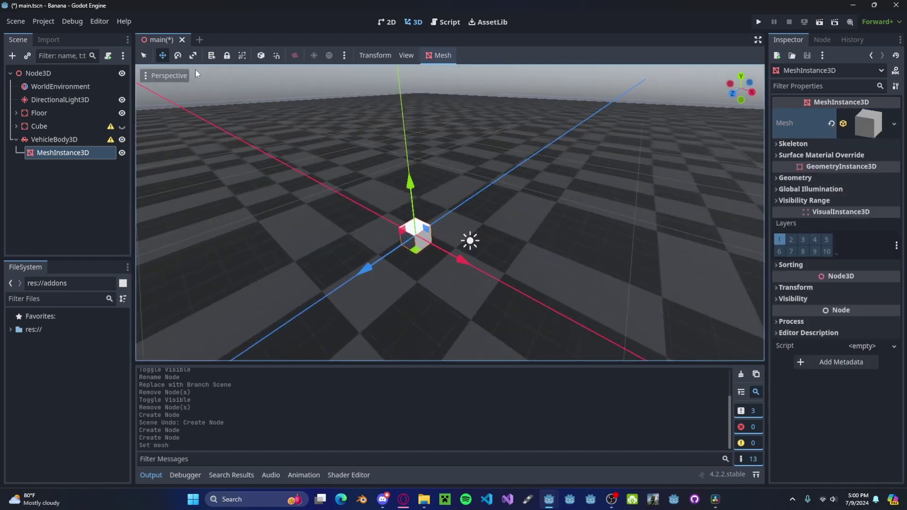
left_click(193, 55)
left_click_drag(461, 261, 663, 287)
left_click_drag(367, 268, 616, 350)
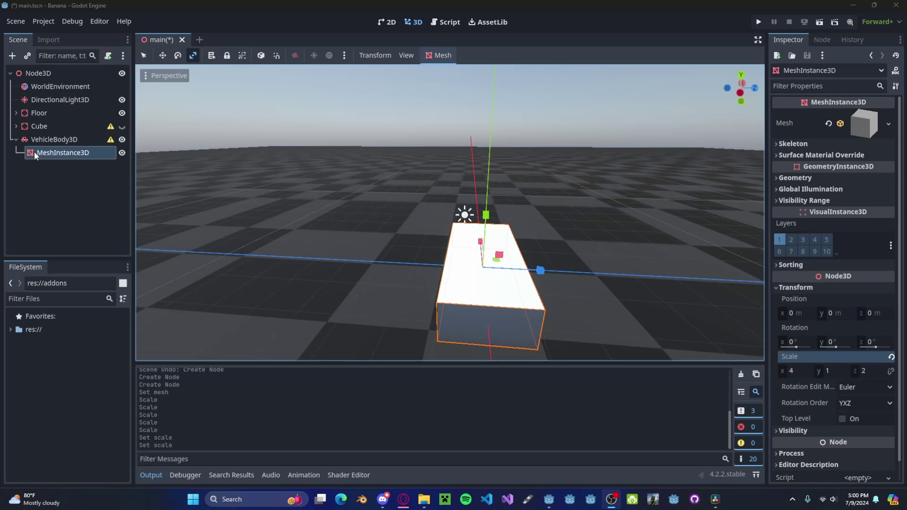
Step: Add a CollisionShape3D under VehicleBody3D and give it a new BoxShape3D
left_click(44, 141)
left_click(12, 56)
type("coll")
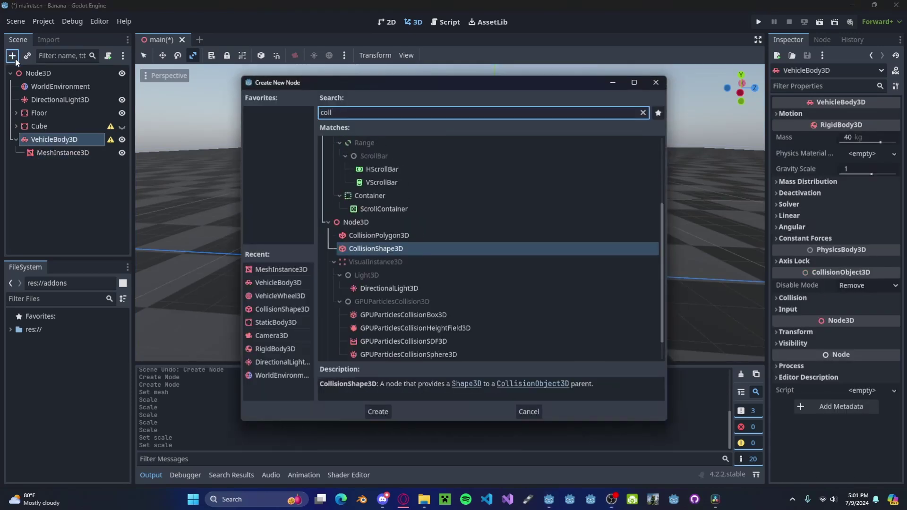
key("Return")
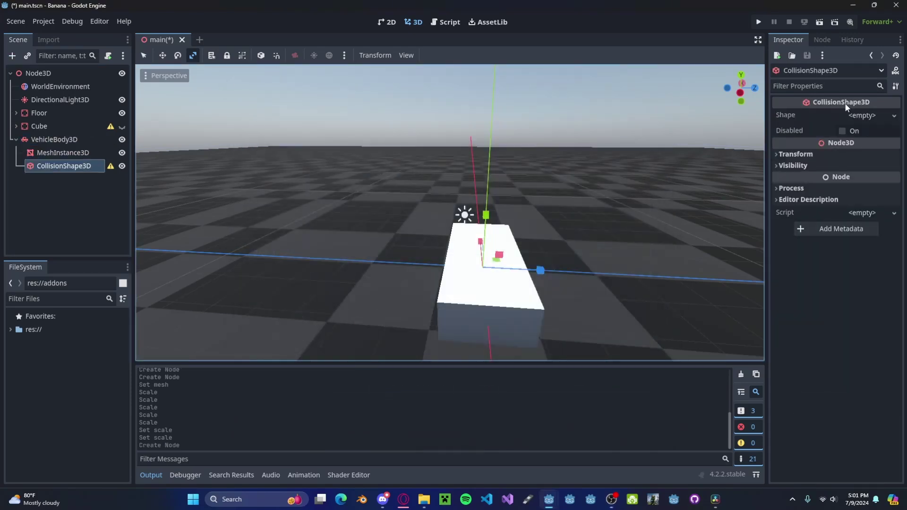
left_click(867, 115)
left_click(811, 162)
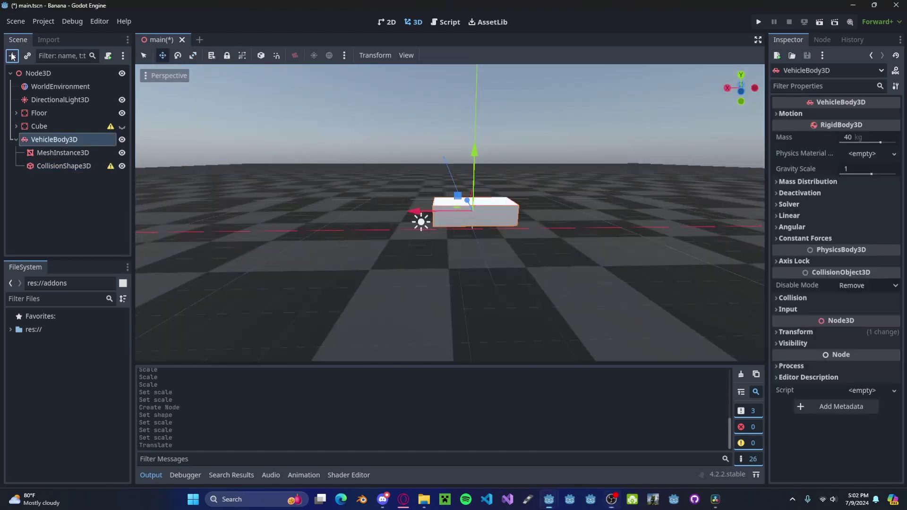
Step: Add a VehicleWheel3D to the car and move it out beside the body
left_click(12, 56)
type("w")
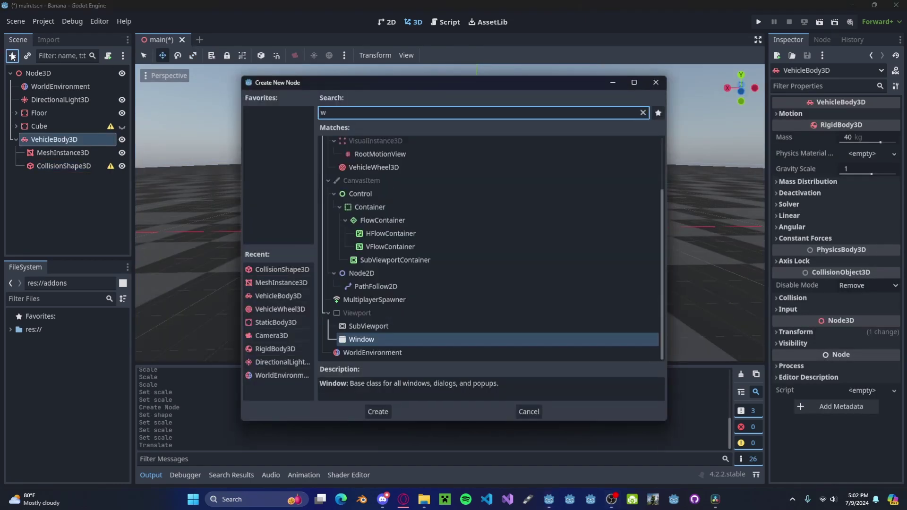
type("hee")
double_click(402, 173)
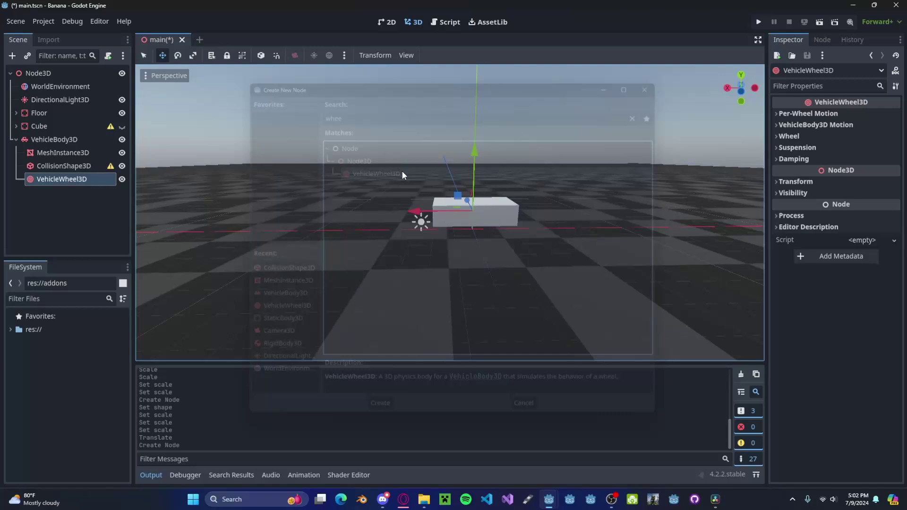
scroll(320, 194, "up", 3)
middle_click_drag(320, 194, 416, 229)
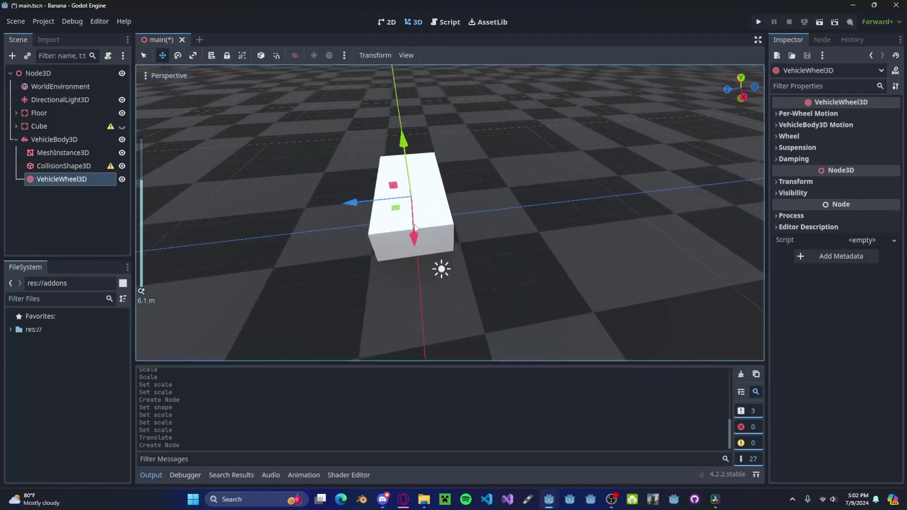
scroll(416, 229, "up", 5)
left_click_drag(446, 221, 345, 220)
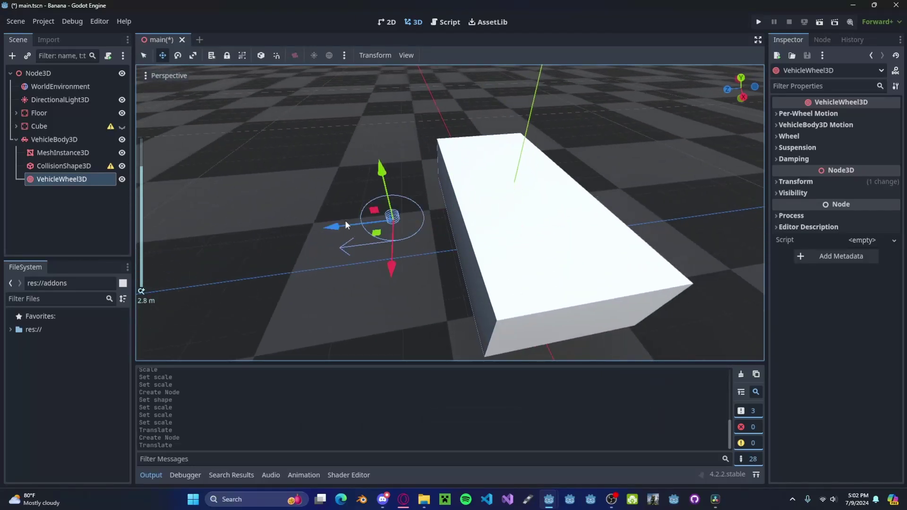
middle_click_drag(345, 220, 487, 239)
Step: Rotate the wheel upright so it stands like a tyre
key("e")
left_click_drag(486, 242, 526, 231)
middle_click_drag(528, 227, 573, 265)
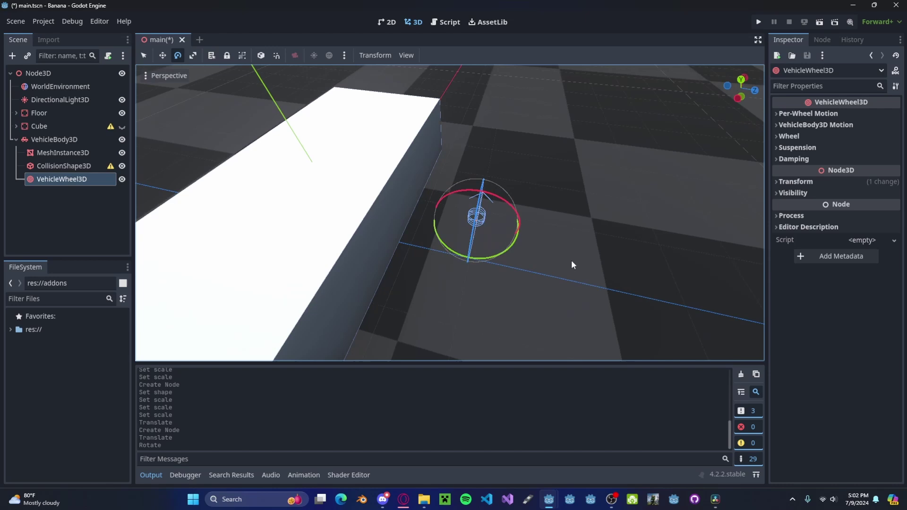
mouse_move(470, 263)
left_mouse_down()
mouse_move(486, 263)
mouse_move(478, 259)
left_mouse_up()
Step: In Top view, shift the wheel 1 unit along X, then duplicate it to the car's other side
middle_click_drag(479, 260, 742, 85)
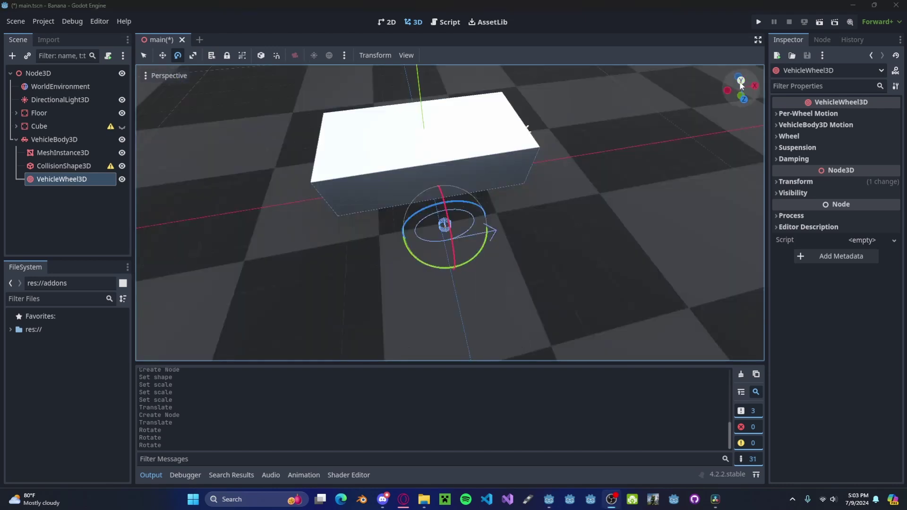
left_click(741, 81)
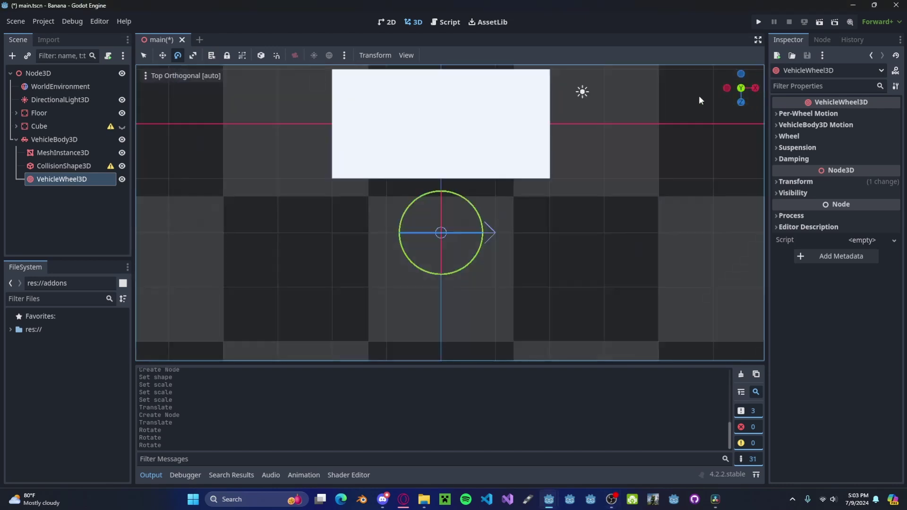
left_click(162, 55)
left_click_drag(489, 233, 541, 238)
scroll(487, 163, "down", 2)
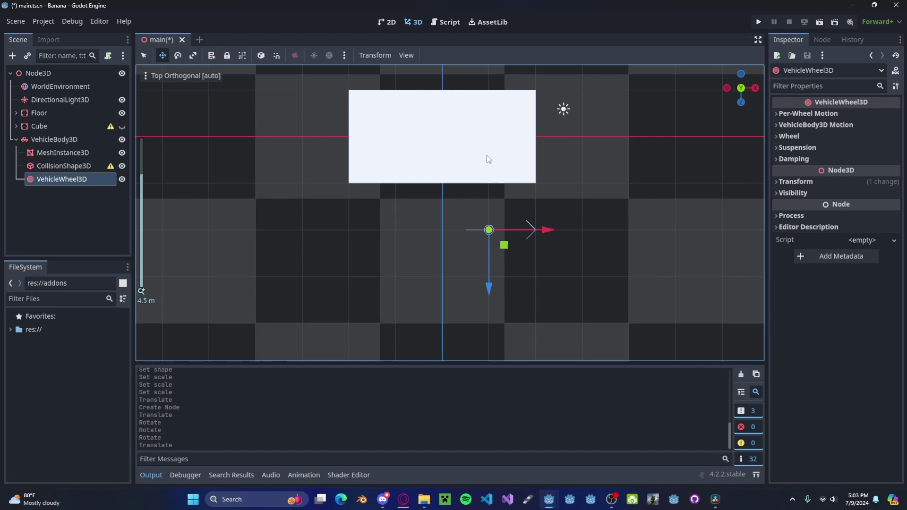
middle_click_drag(487, 163, 470, 276, "shift")
key("ctrl+d")
left_click_drag(470, 324, 456, 141)
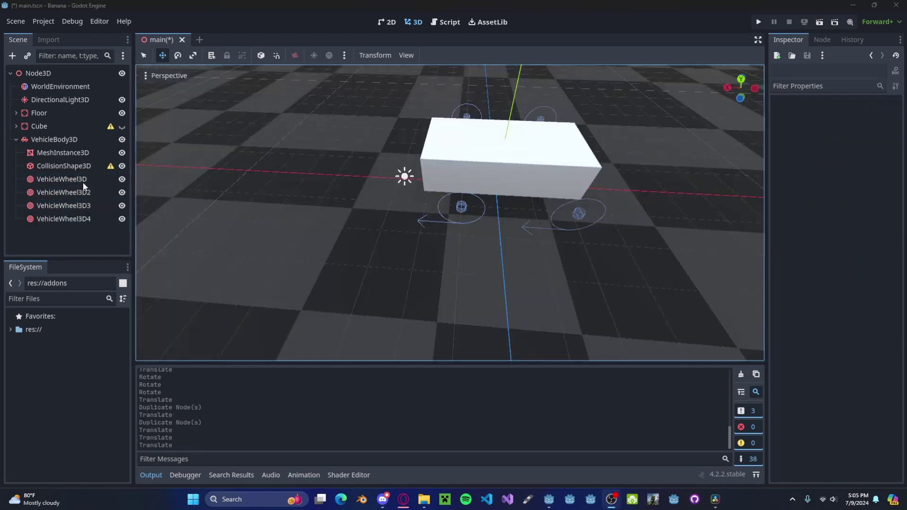
Step: Turn on Use as Steering for VehicleWheel3D and VehicleWheel3D2
left_click(83, 183)
left_click(81, 191, "shift")
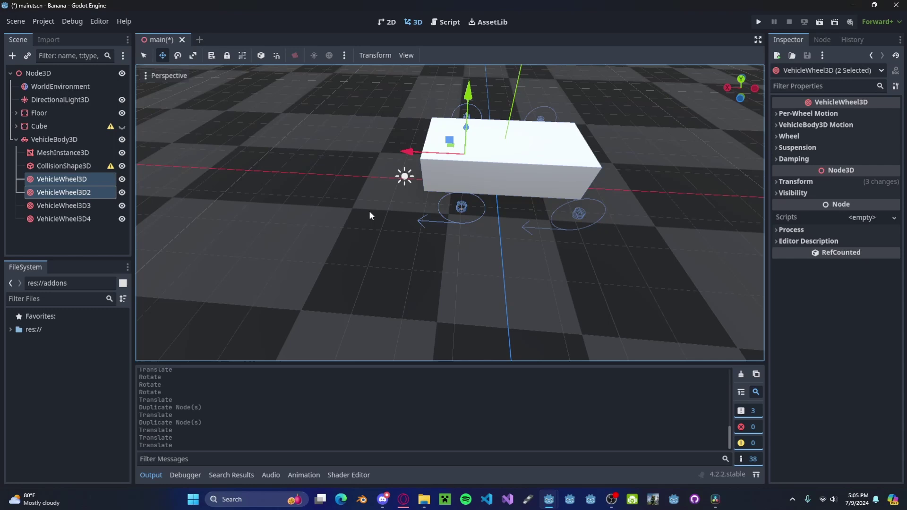
left_click(807, 126)
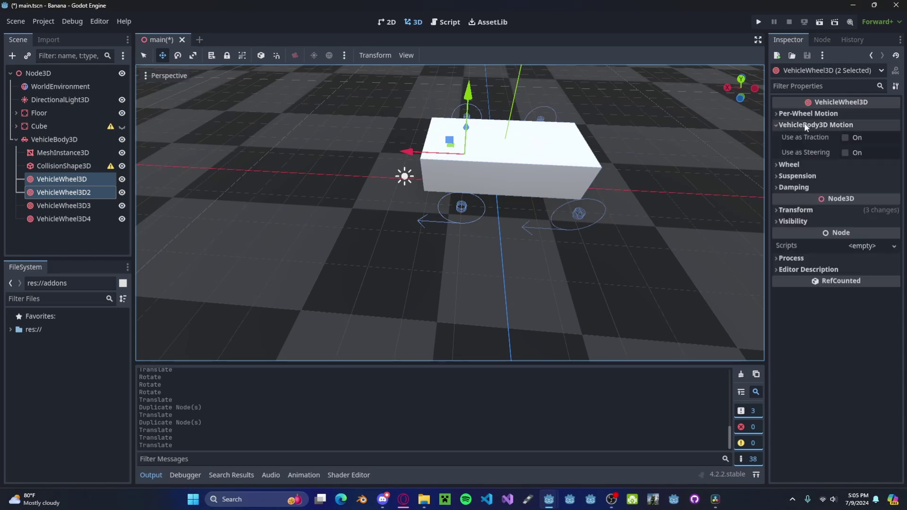
left_click(844, 153)
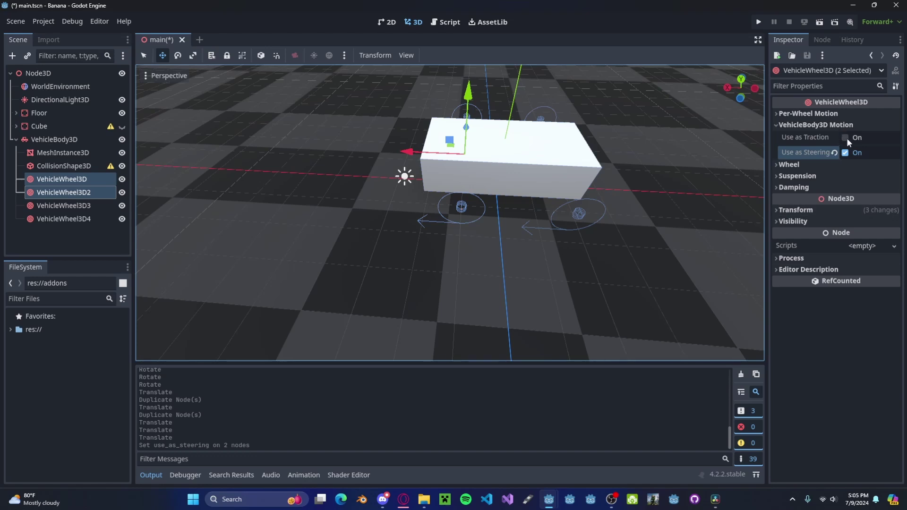
Step: Turn on Use as Traction for VehicleWheel3D3 and VehicleWheel3D4
left_click(57, 205)
left_click(52, 217, "shift")
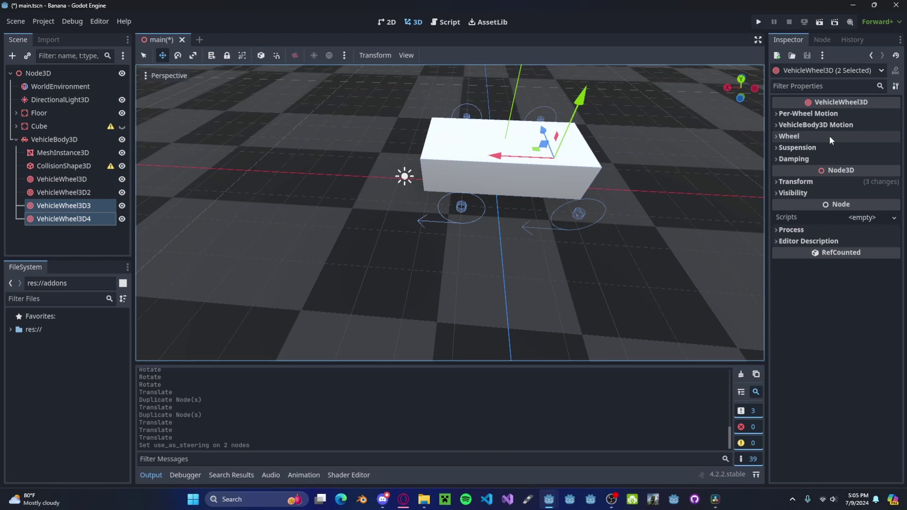
left_click(845, 138)
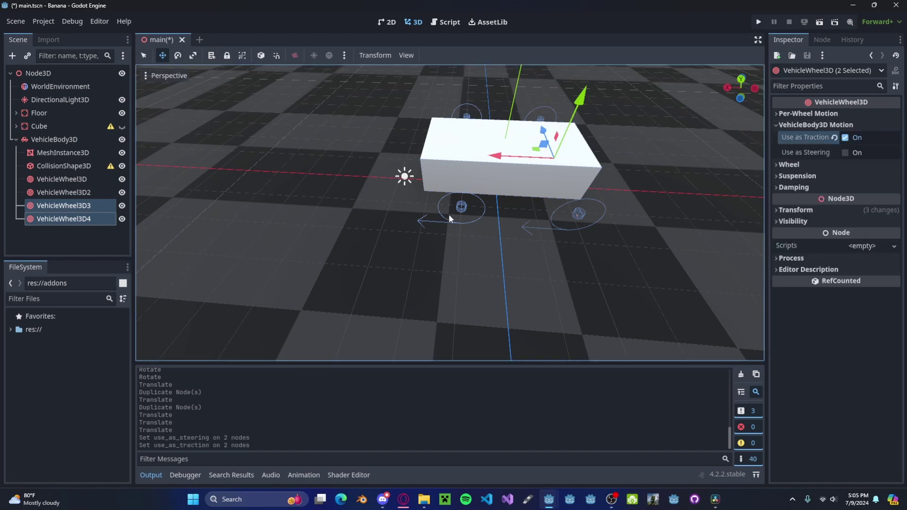
left_click(547, 223)
middle_click_drag(546, 223, 396, 191)
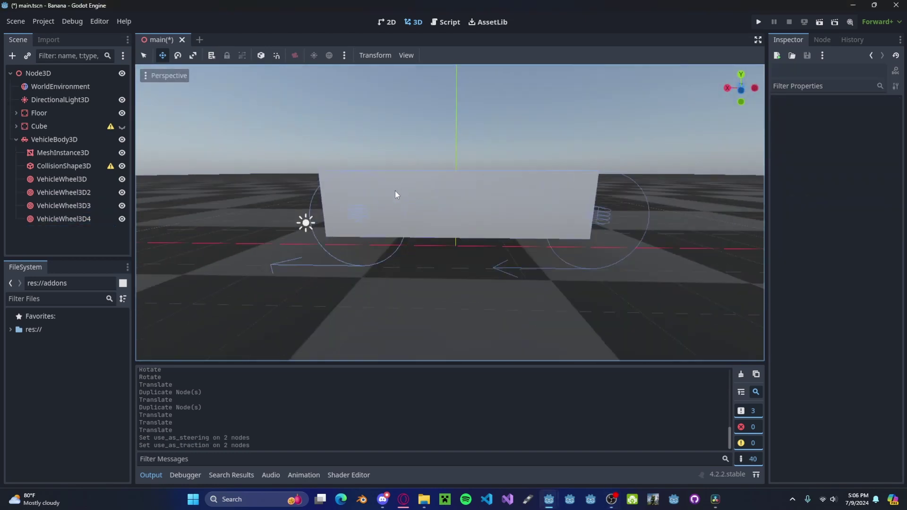
Step: Select all four VehicleWheel3D nodes and change their Radius from 0.5 to 0.75
left_click(56, 179)
left_click(43, 217, "shift")
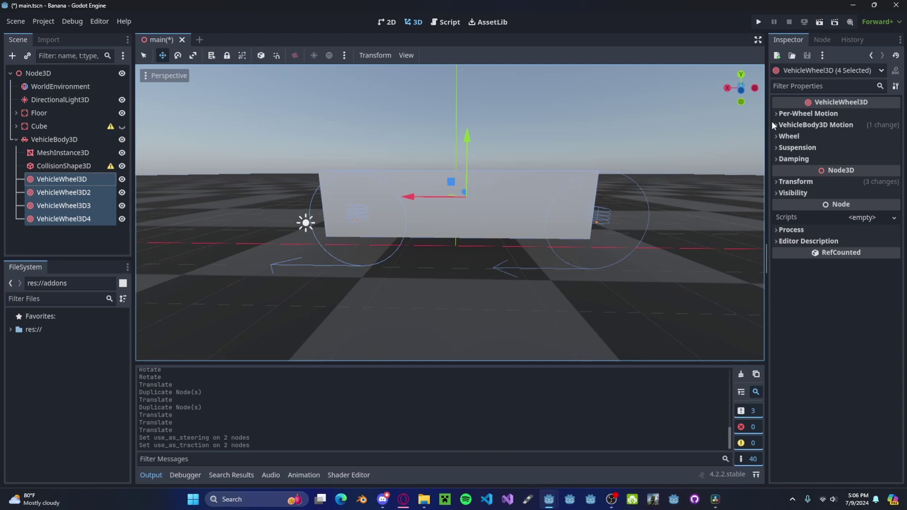
left_click(789, 136)
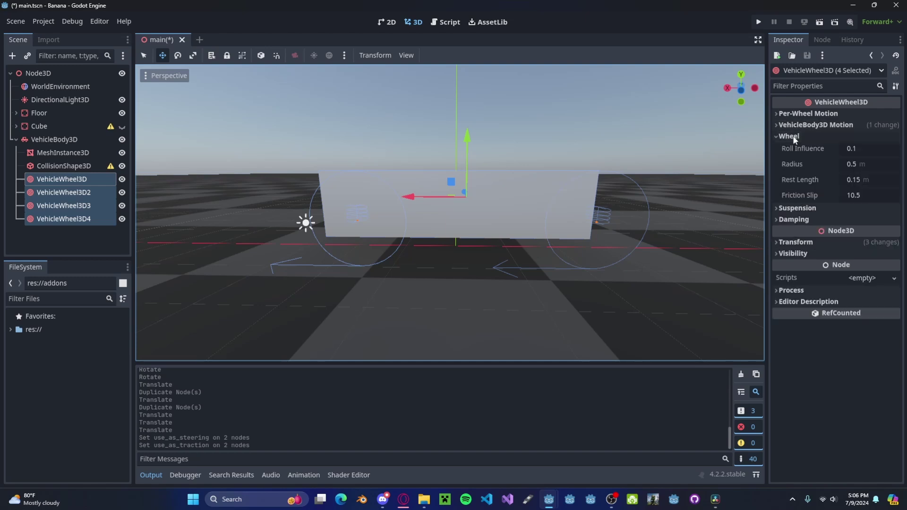
left_click(862, 166)
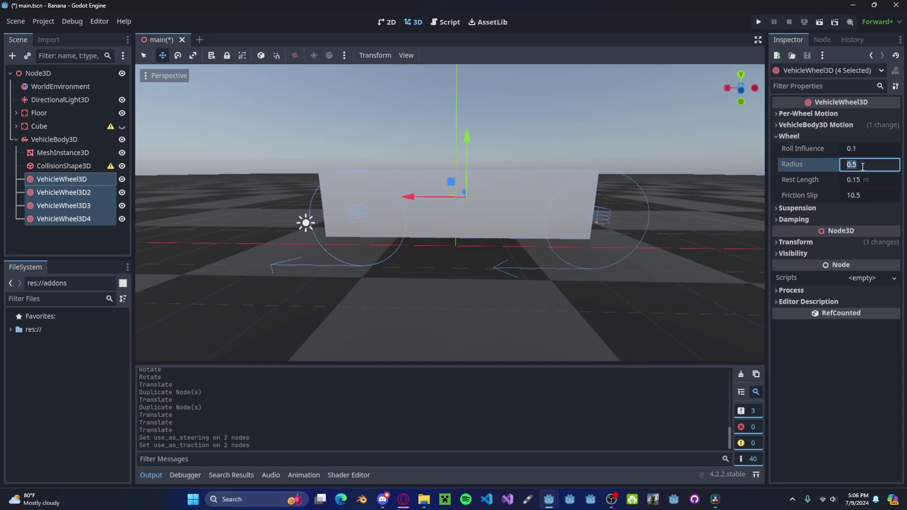
type(".75")
key("Return")
middle_click_drag(496, 246, 513, 300)
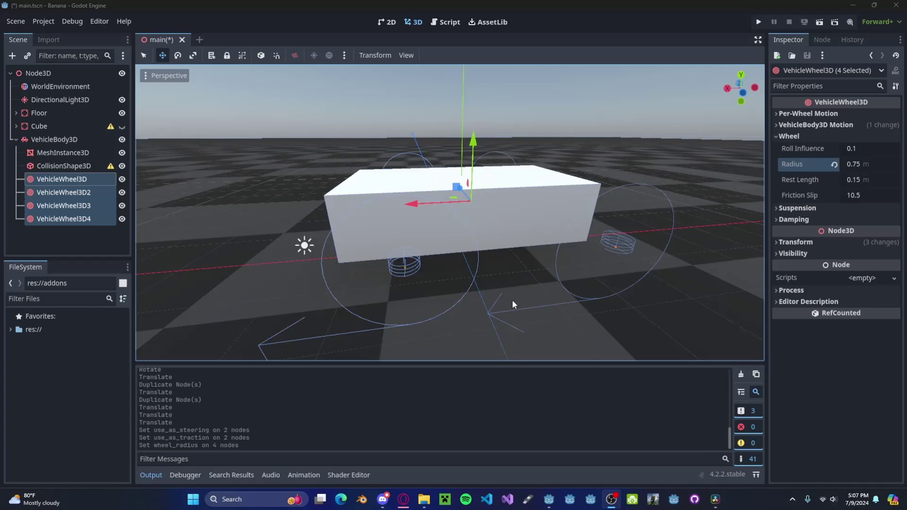
middle_click_drag(403, 202, 509, 217)
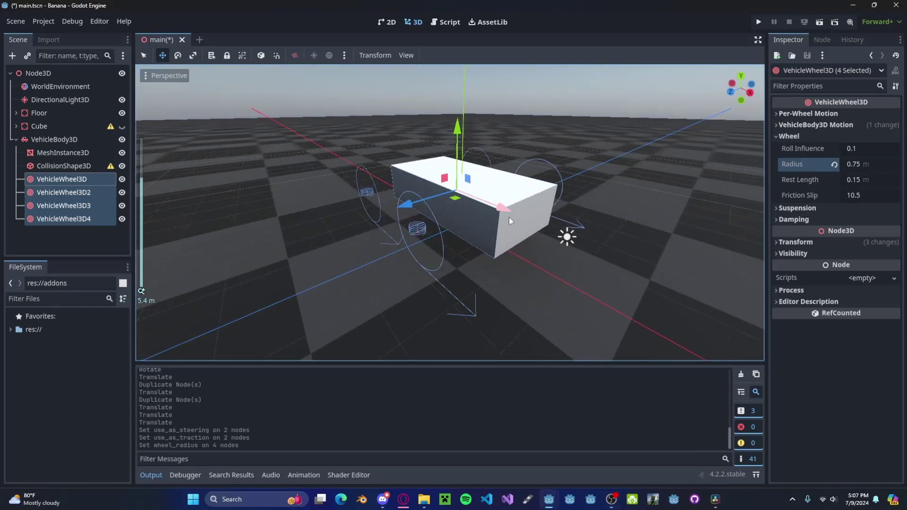
Step: Add a MeshInstance3D with a new CylinderMesh under the first VehicleWheel3D
left_click(46, 166)
left_click(49, 179)
left_click(11, 55)
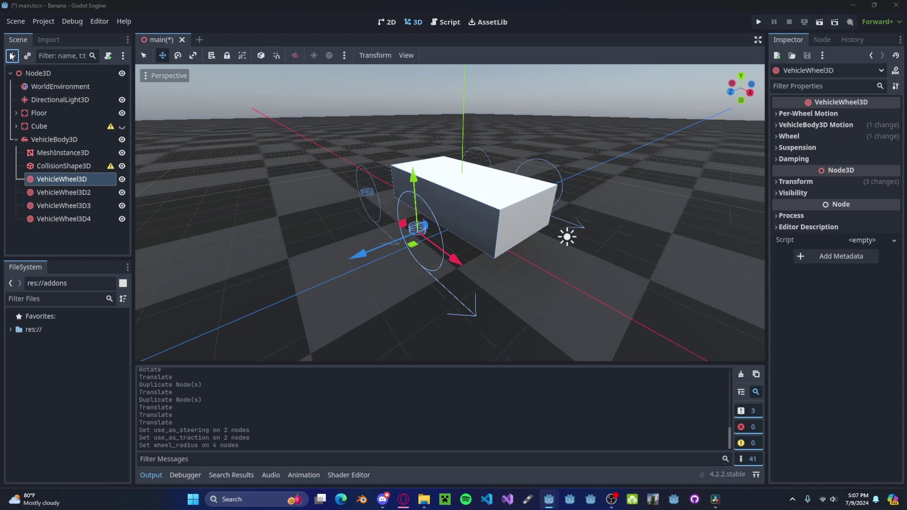
type("mesh")
key("Return")
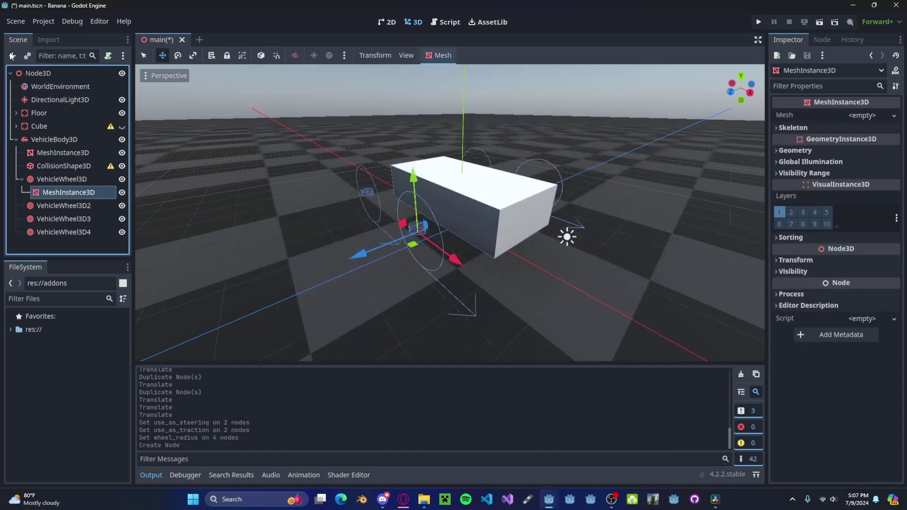
left_click(869, 117)
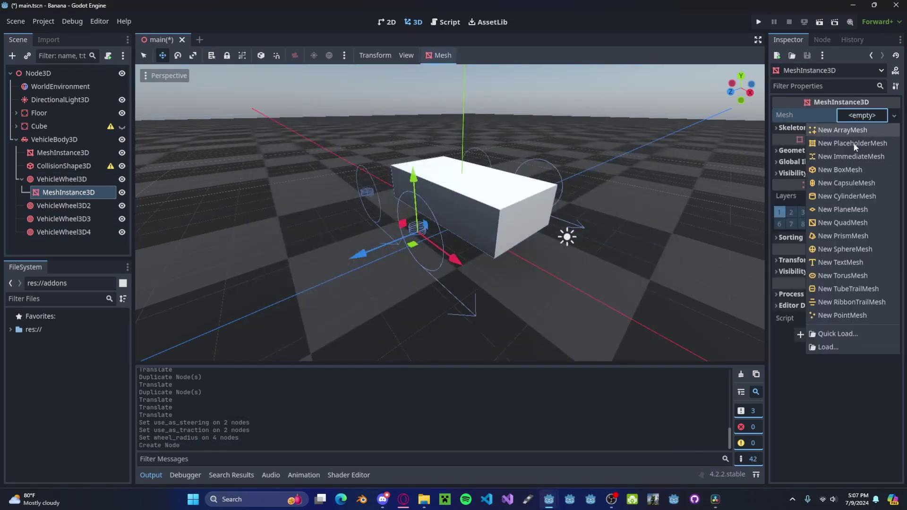
left_click(838, 196)
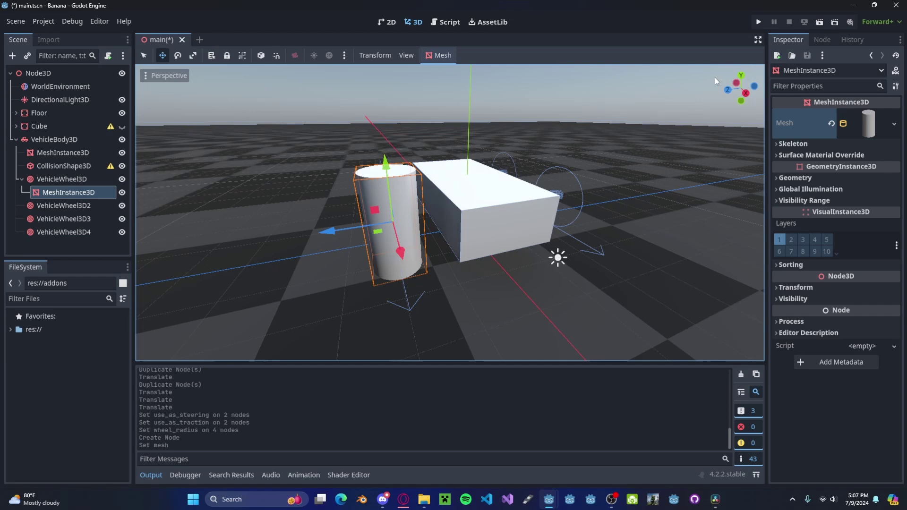
Step: In Right view, rotate the cylinder 90° onto its side
left_click(746, 94)
left_click(177, 56)
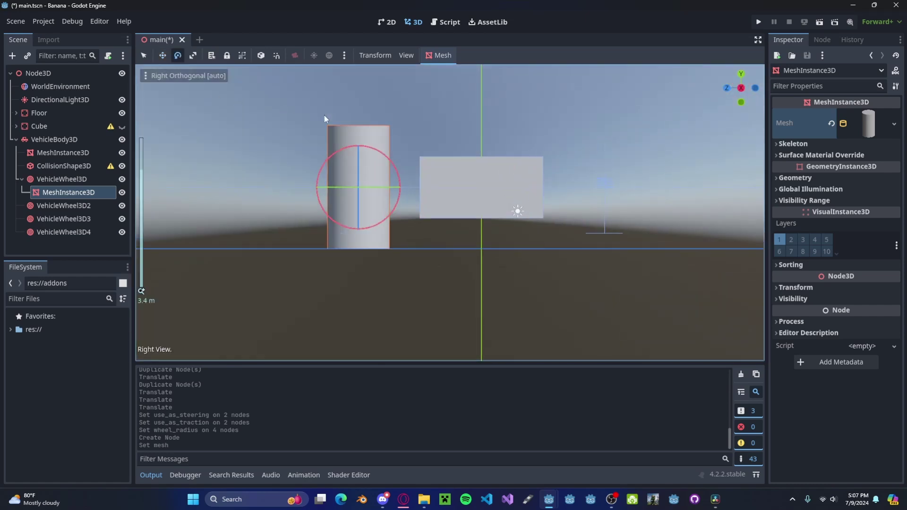
left_click_drag(390, 159, 390, 226)
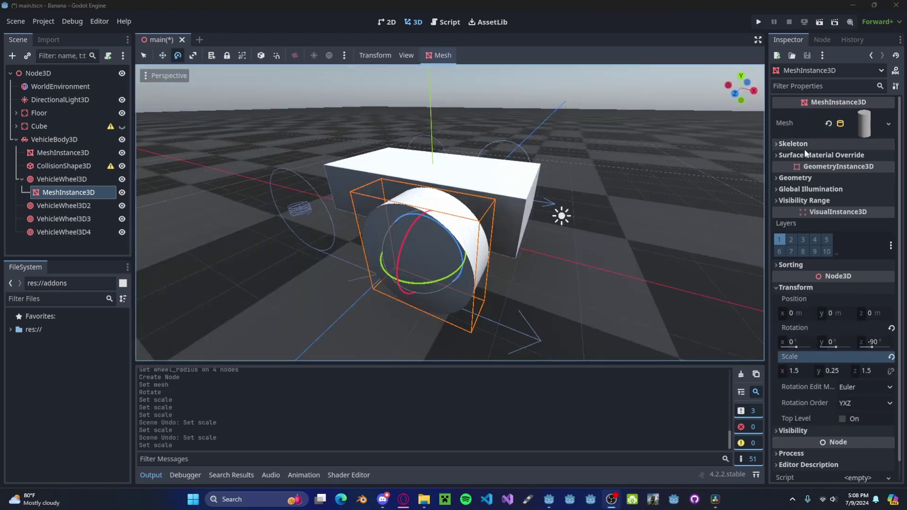
Step: Give the wheel cylinder a new StandardMaterial3D with a near-black Albedo colour
left_click(810, 155)
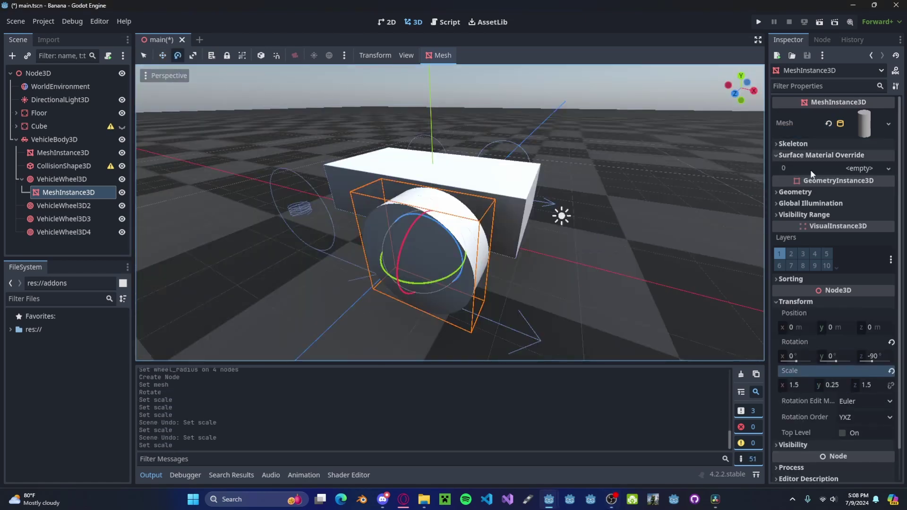
left_click(859, 168)
left_click(853, 181)
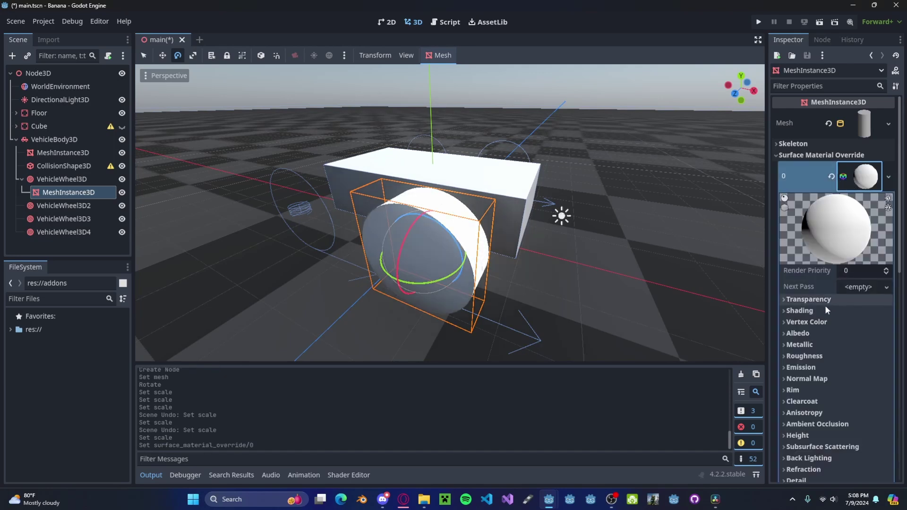
left_click(799, 333)
left_click(866, 346)
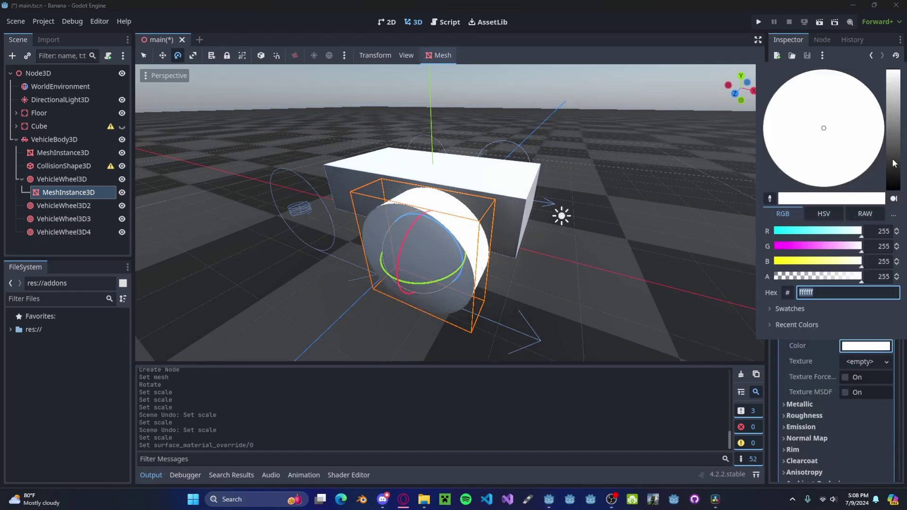
mouse_move(895, 164)
left_mouse_down()
mouse_move(895, 183)
mouse_move(894, 173)
left_mouse_up()
left_click(543, 231)
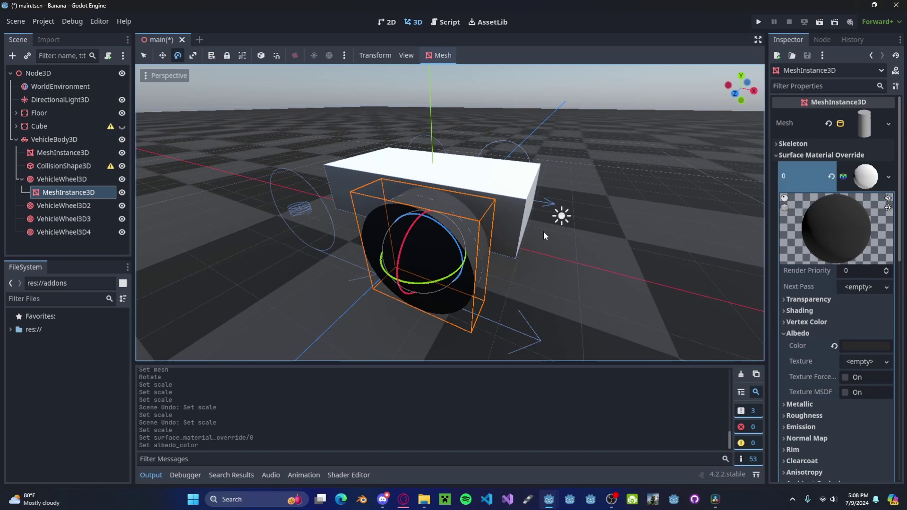
Step: Paste the wheel mesh under the second, third and fourth wheels
scroll(532, 248, "up", 5)
scroll(537, 212, "up", 2)
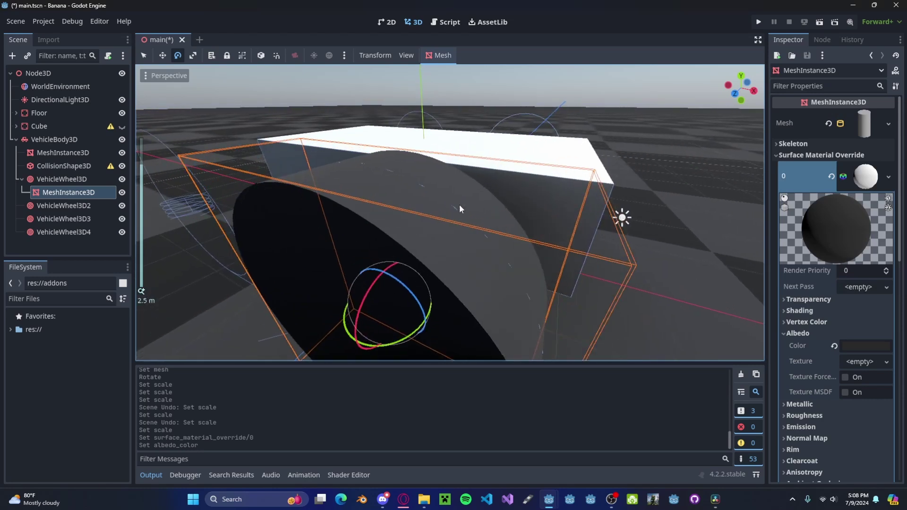
scroll(421, 214, "down", 3)
middle_click_drag(441, 202, 443, 172)
middle_click_drag(332, 212, 547, 231)
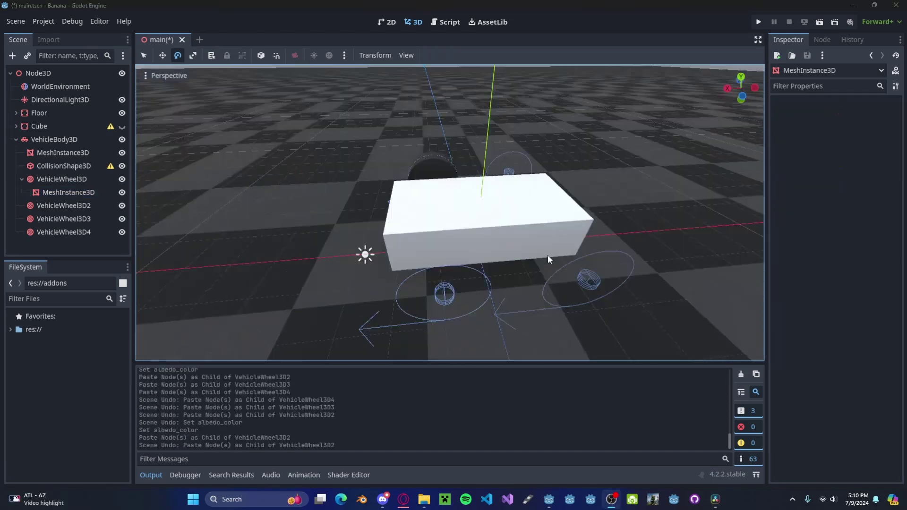
left_click(69, 193)
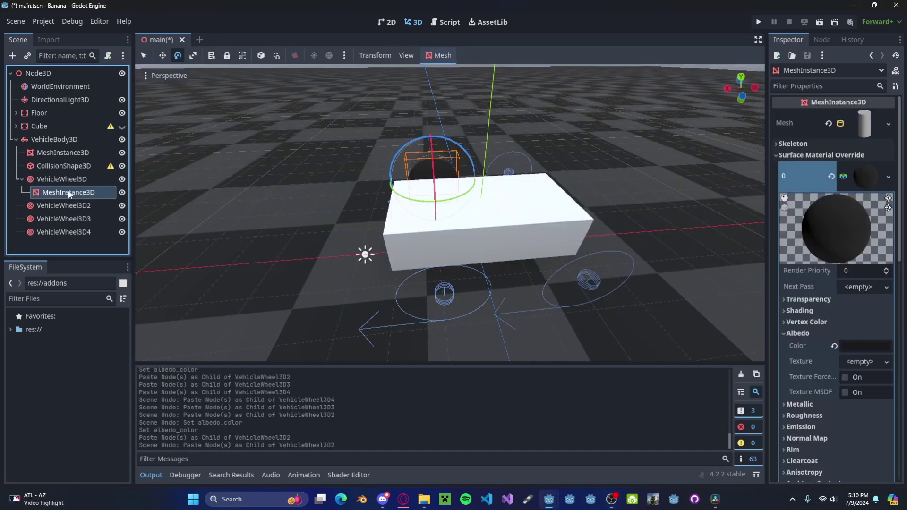
left_click(72, 203)
key("ctrl+v")
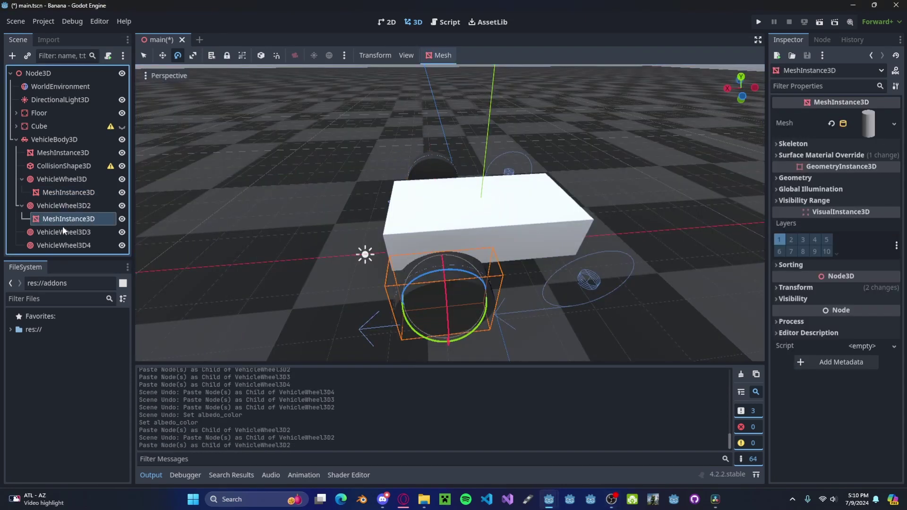
left_click(60, 230)
key("ctrl+v")
left_click(50, 246)
key("ctrl+v")
middle_click_drag(260, 229, 395, 212)
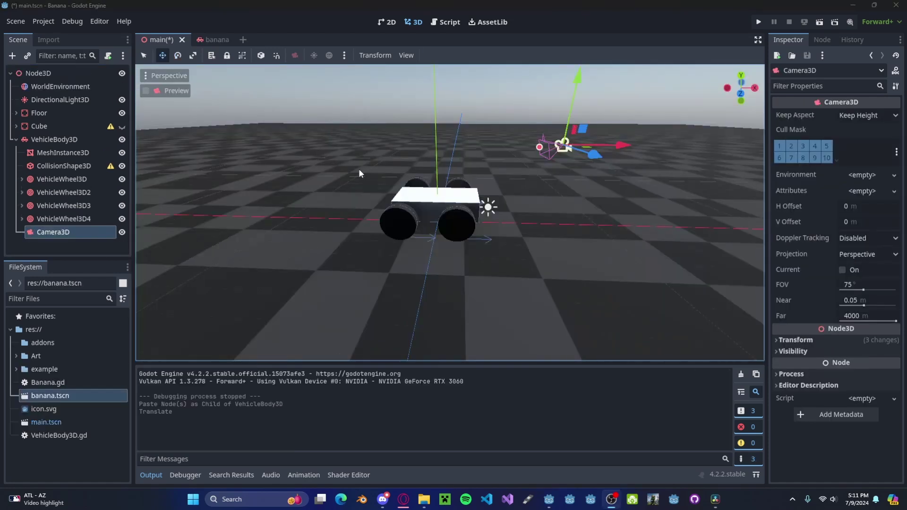
Step: Preview the car camera, attach a new VehicleBody3D.gd script, and open Project Settings
left_click(146, 91)
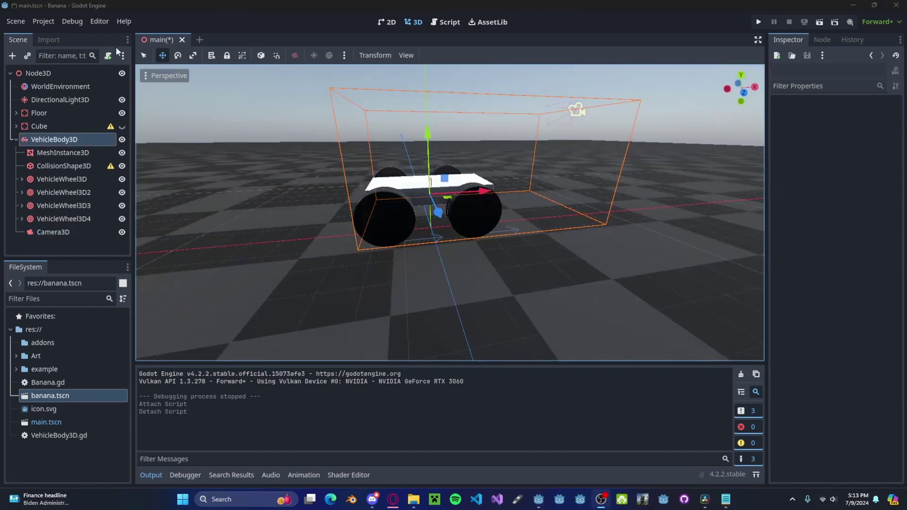
left_click(108, 55)
left_click(411, 340)
left_click(43, 21)
left_click(56, 33)
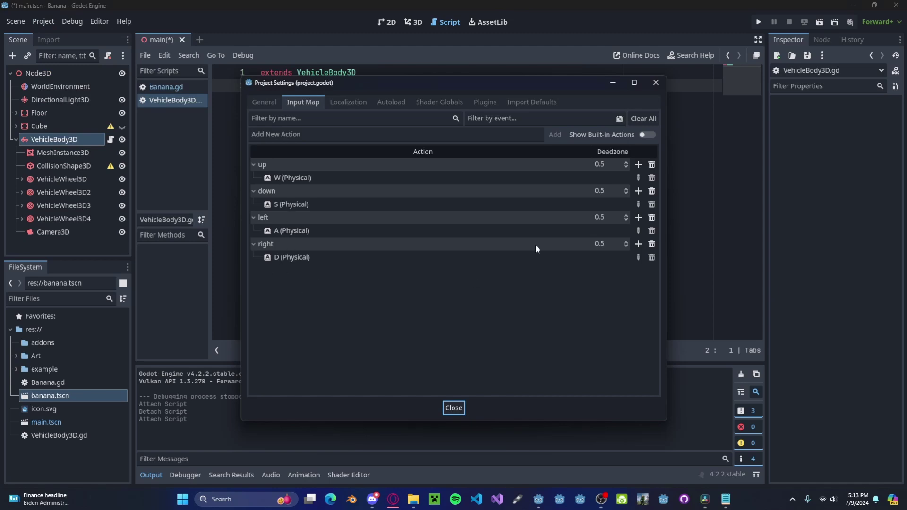
Step: Close Project Settings and place the cursor on line 3 of VehicleBody3D.gd
left_click(656, 84)
left_click(310, 157)
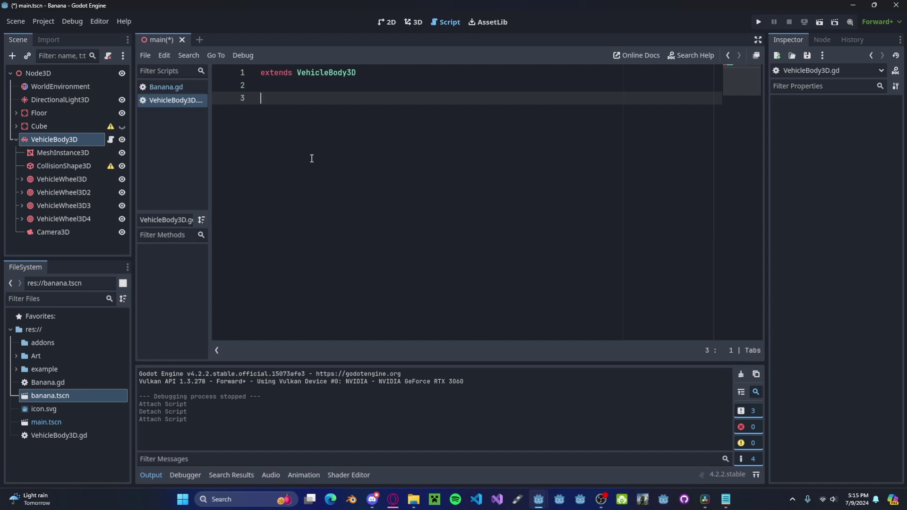
Step: Declare exported variables MAX_STEER = 0.9 and ENGINE_POWER = 300 in the car script
type("@export ")
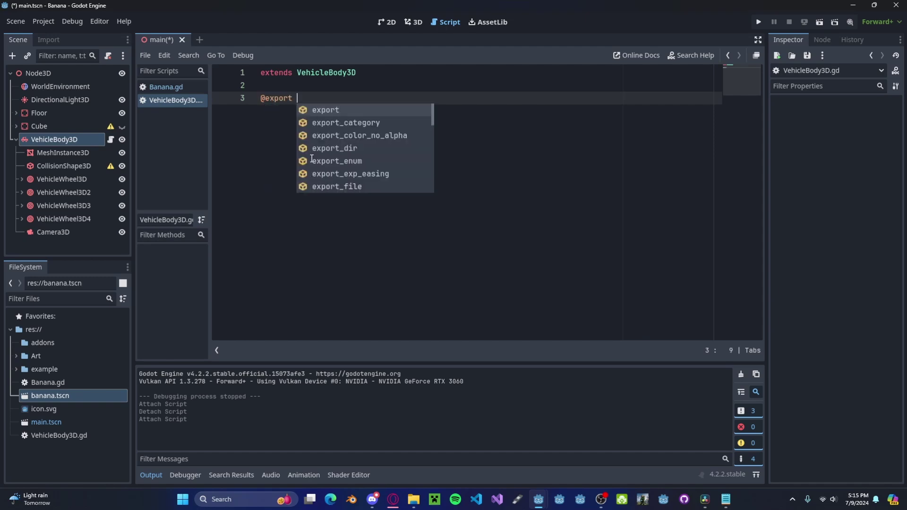
type("var MAX_")
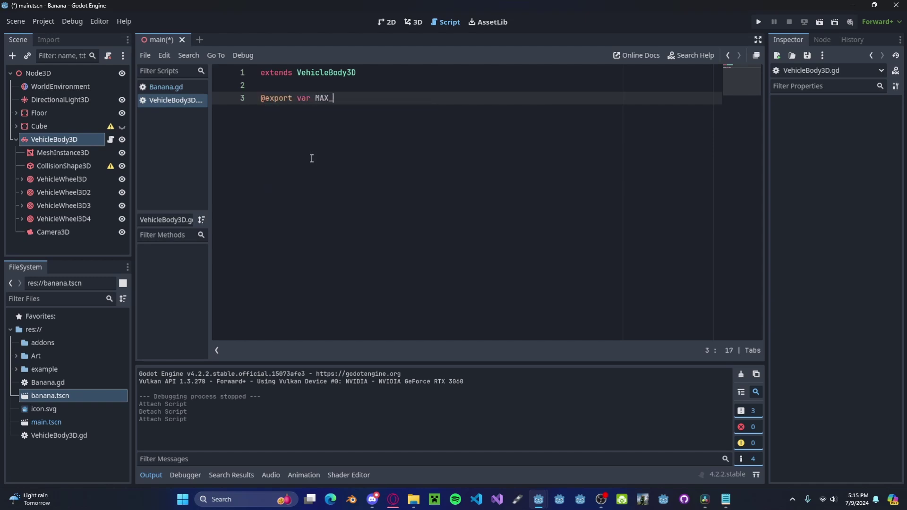
type("STEER = 0.8")
key("Return")
type("@")
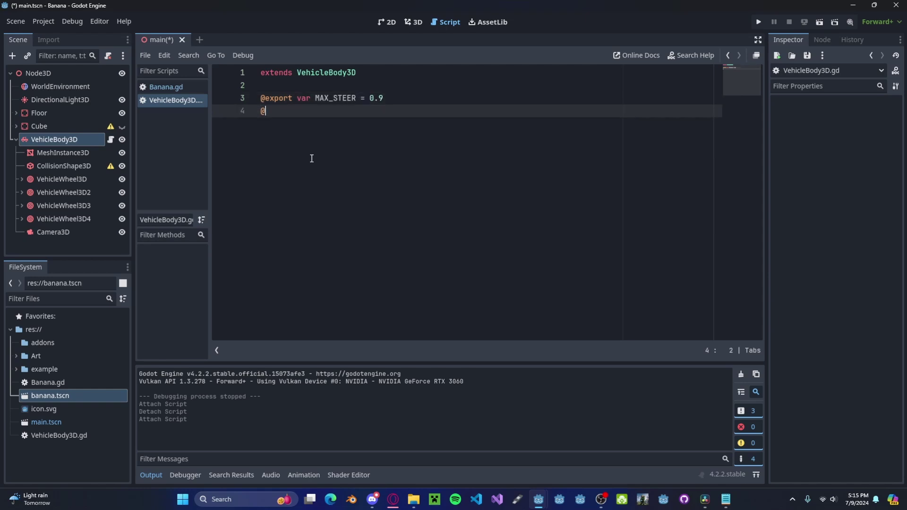
type("export var ENGINE_POWER")
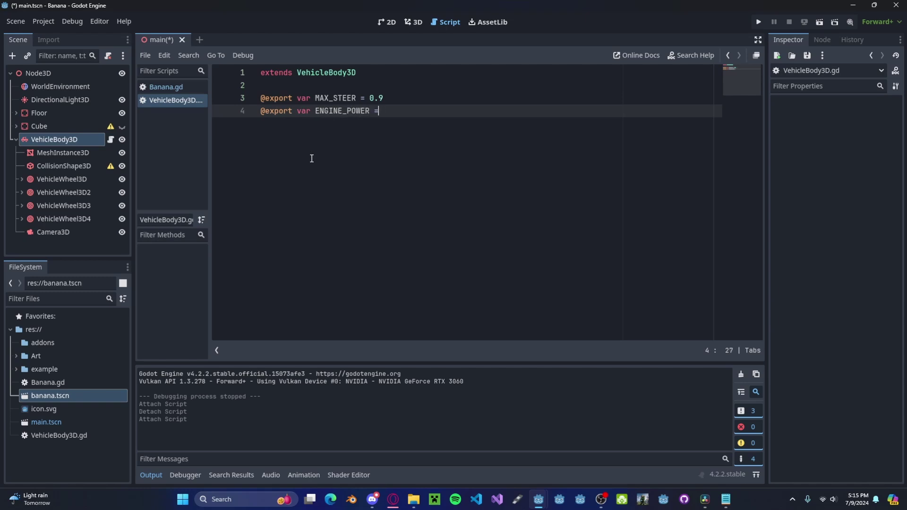
type(" = 300")
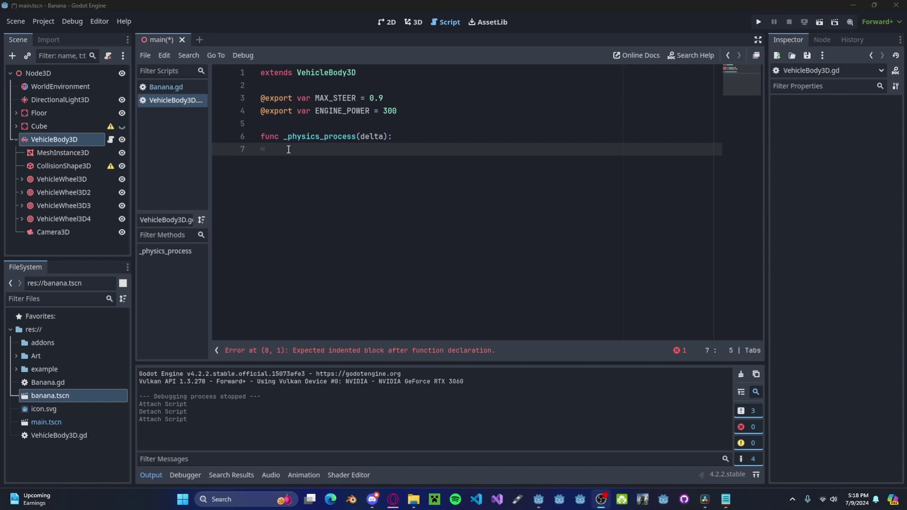
Step: Add the line steering = move_toward(steering, Input.get_axis("right", "left") * MAX_STEER, delta * 10)
type("steering")
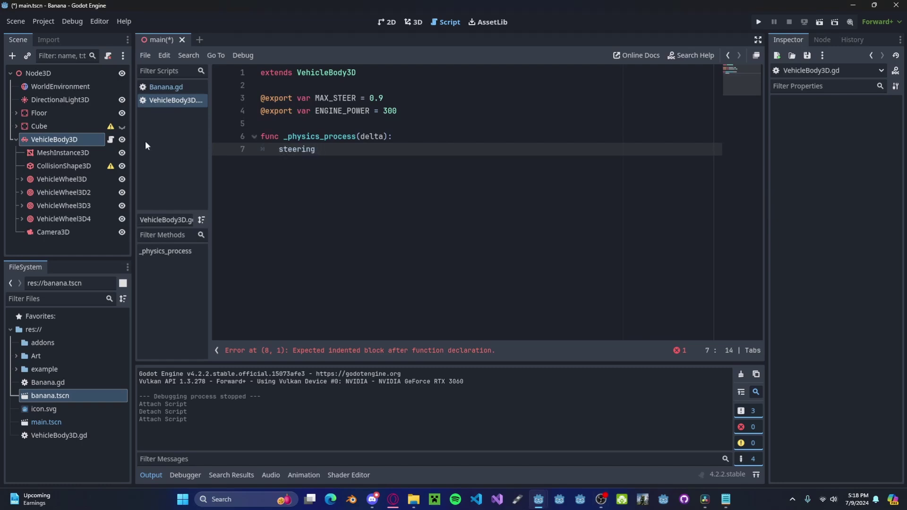
type(" = move_to")
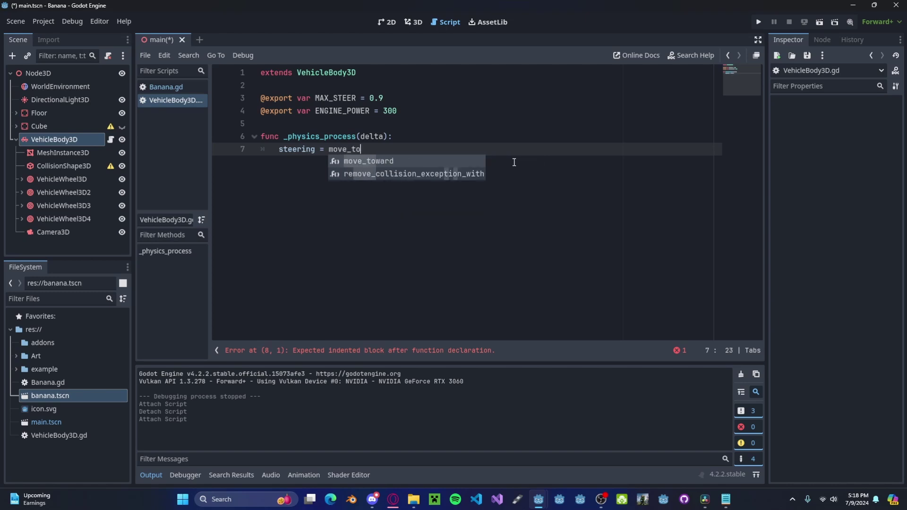
key("Return")
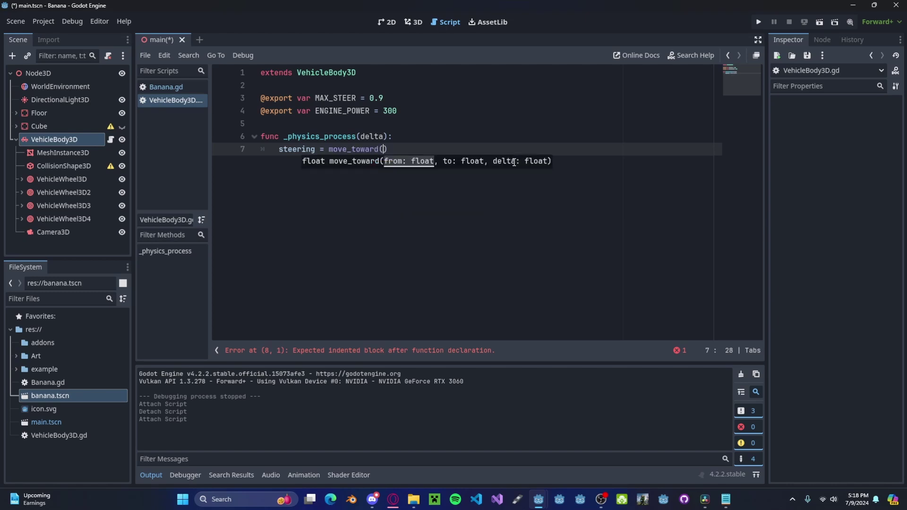
type("steering")
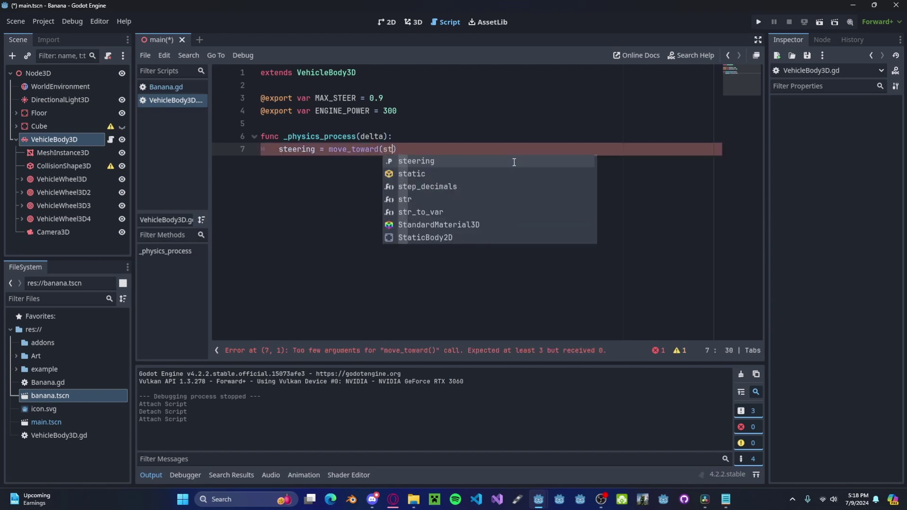
type(",")
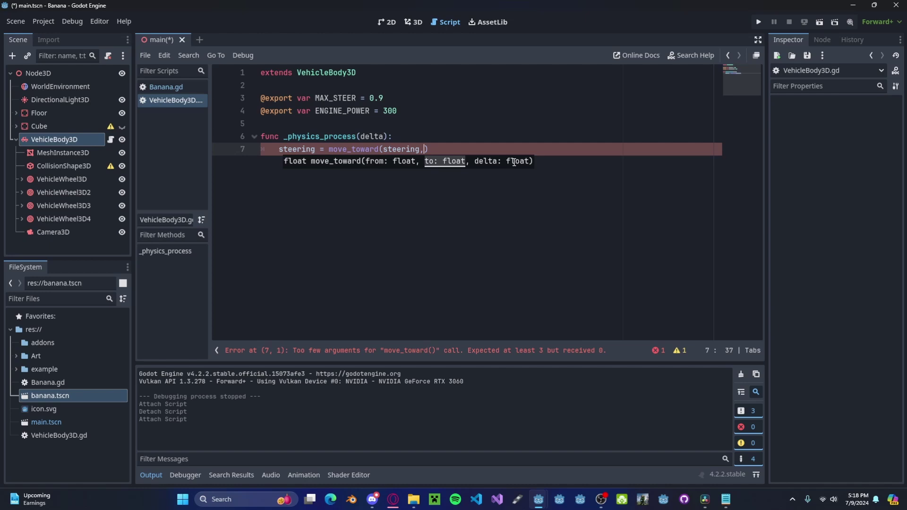
type(" Input.")
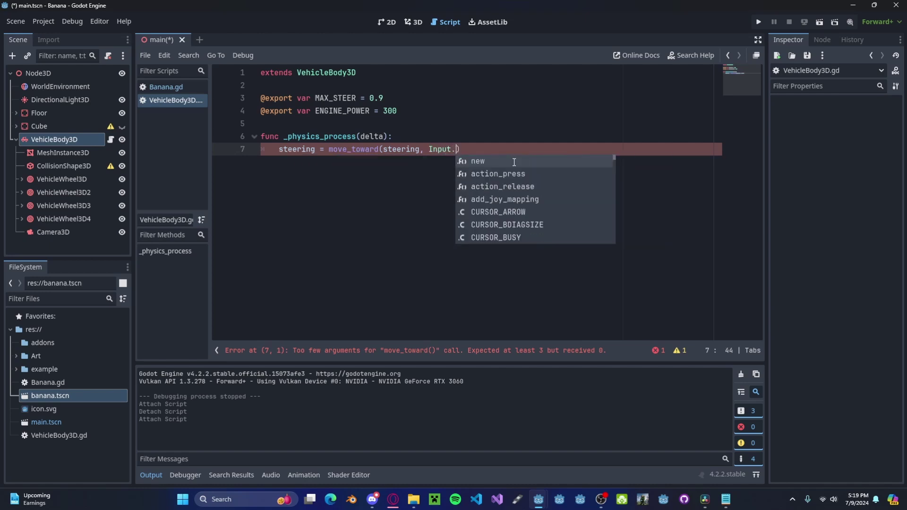
type("get_axis")
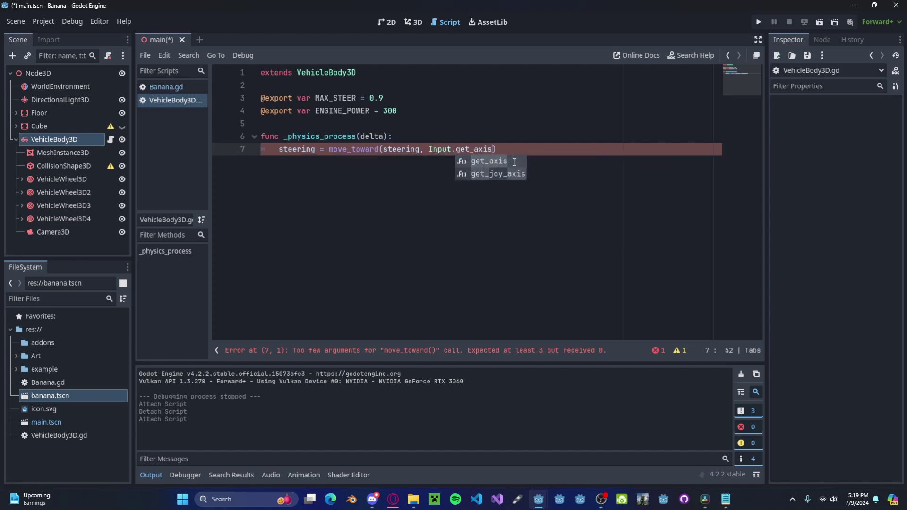
type("(")
type("\"right\",")
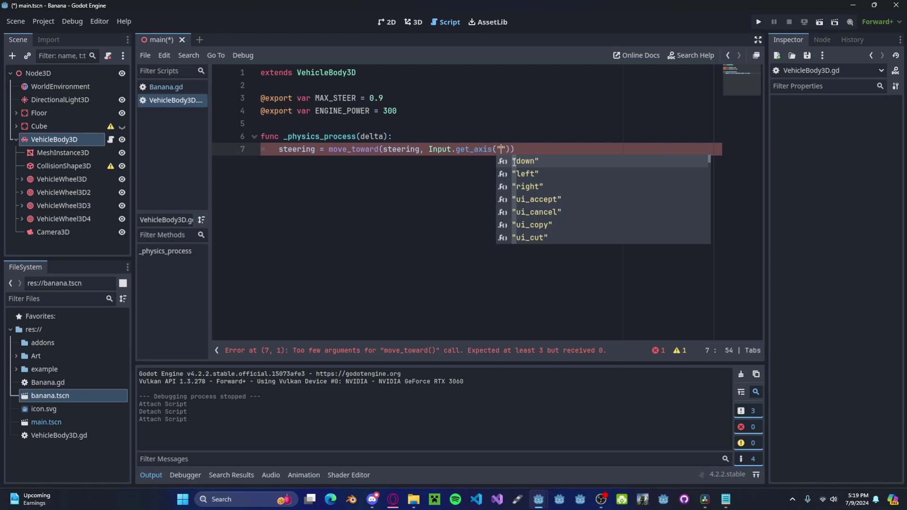
type(" \"left")
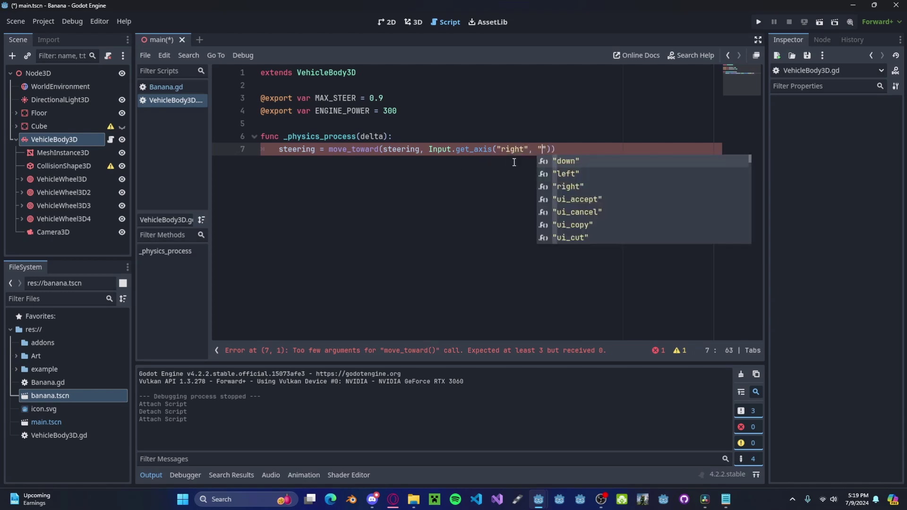
type("\")")
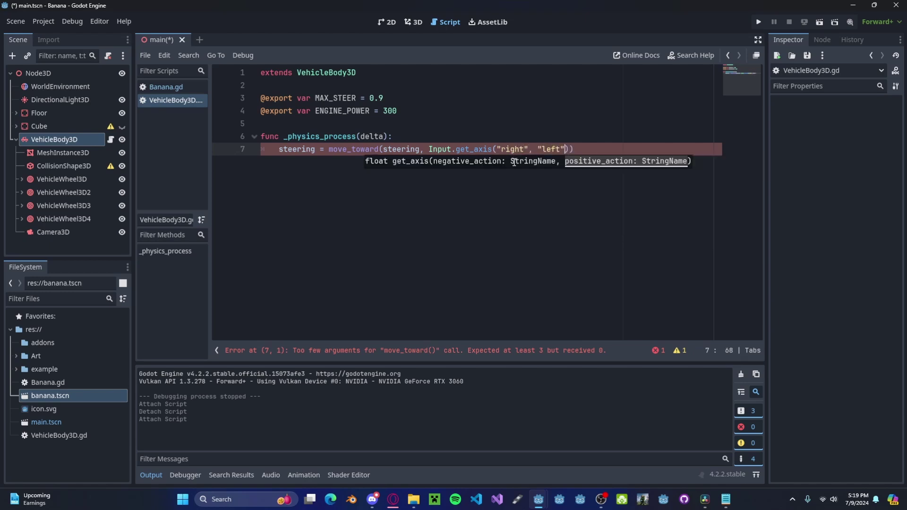
type(" * MAX")
key("Return")
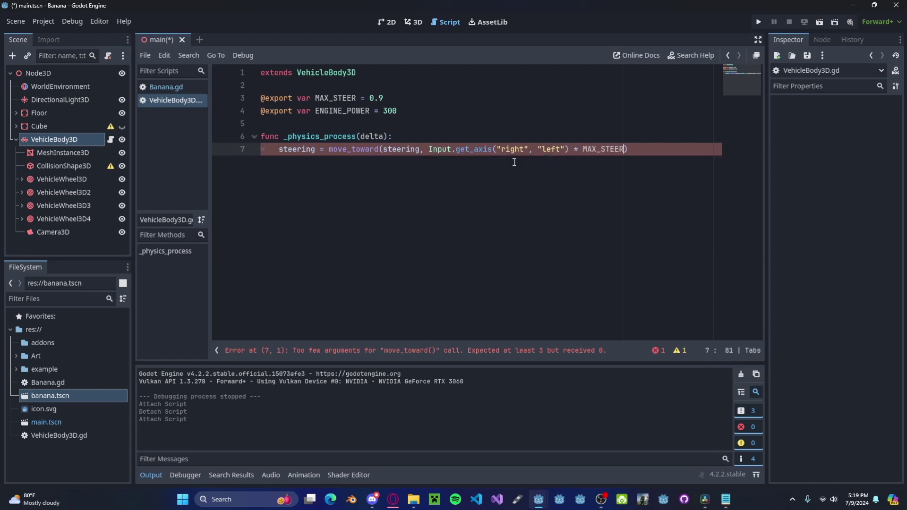
type(", delta * ")
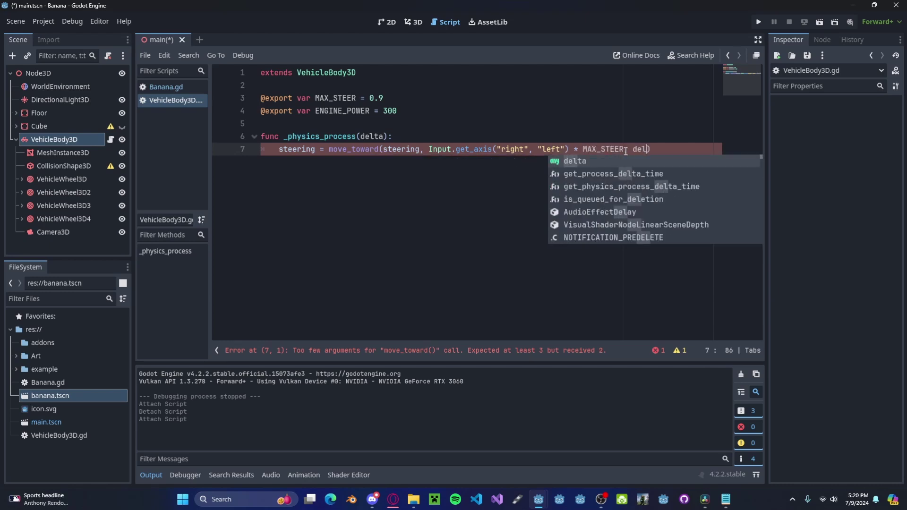
type("10")
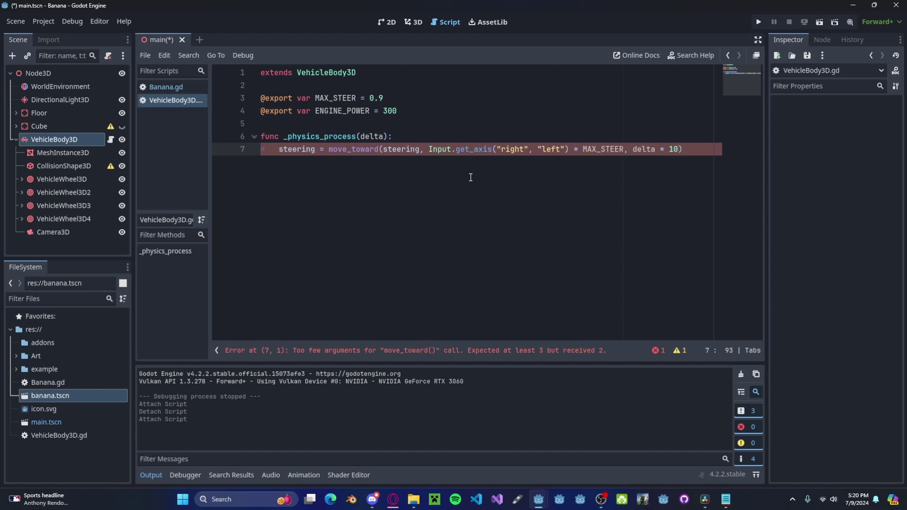
left_click(397, 149)
left_click(440, 150)
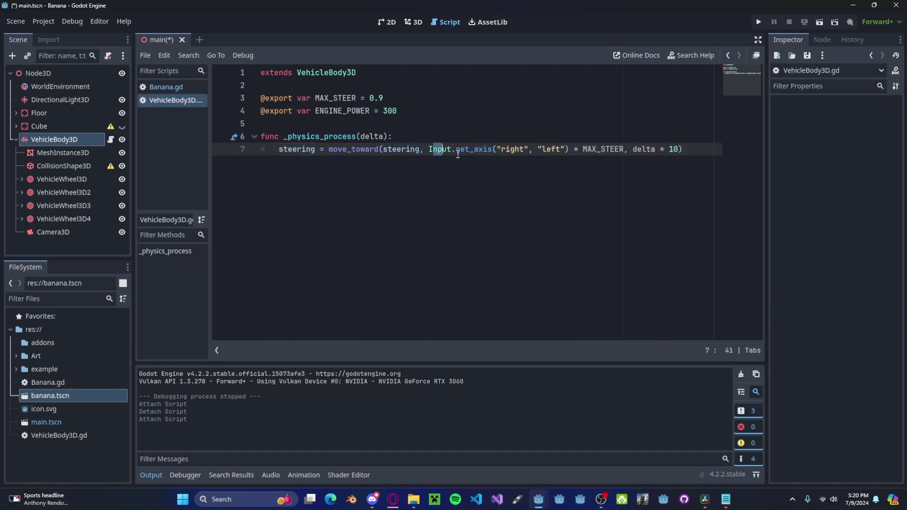
left_click_drag(443, 150, 579, 150)
key("End")
key("Return")
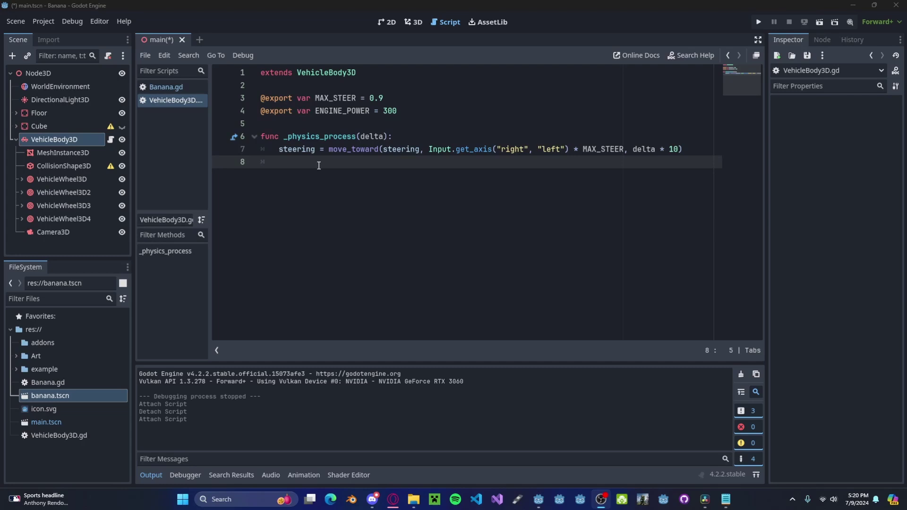
Step: Add the line engine_force = Input.get_axis("down","up") * ENGINE_POWER on line 8
left_click(319, 165)
type("e")
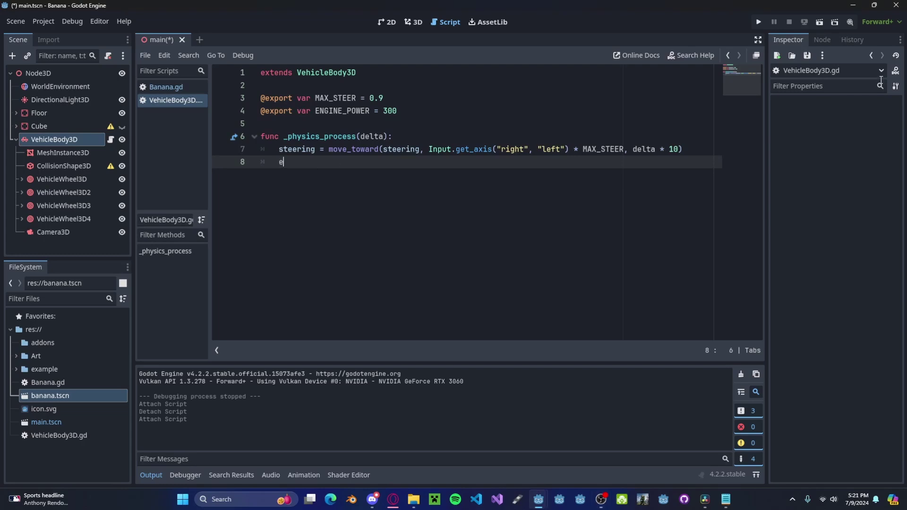
type("ngine_force = ")
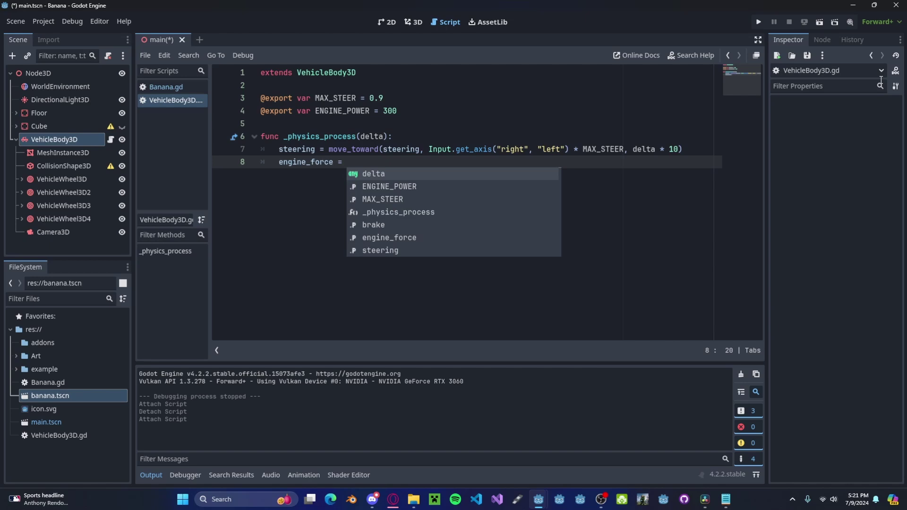
type("Input.ge")
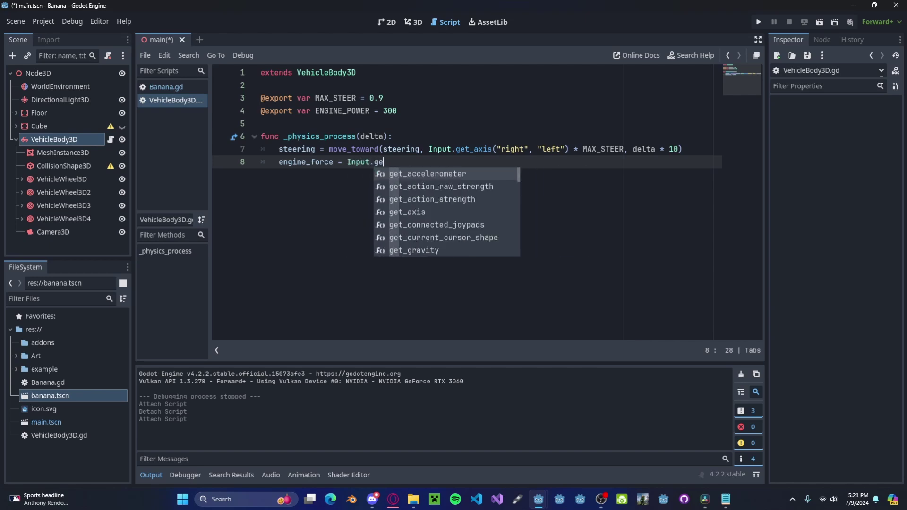
type("t_ax")
key("Return")
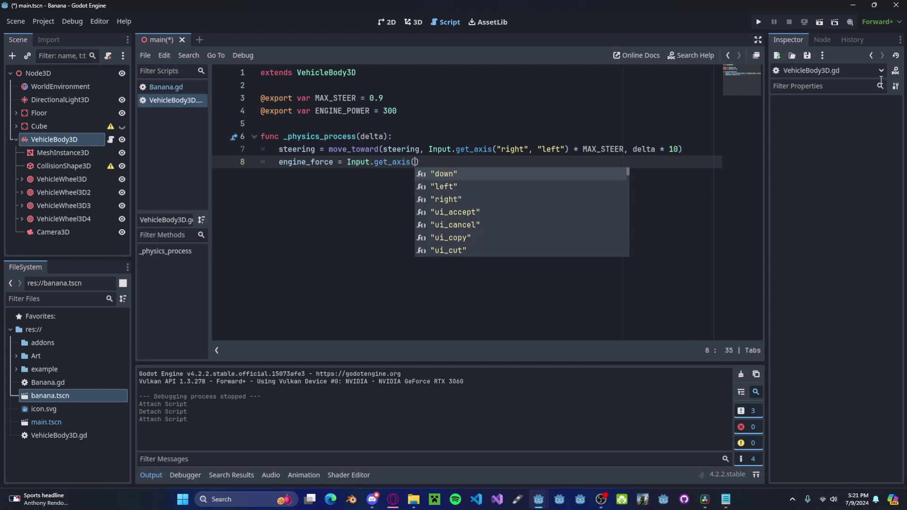
type("\"down\",")
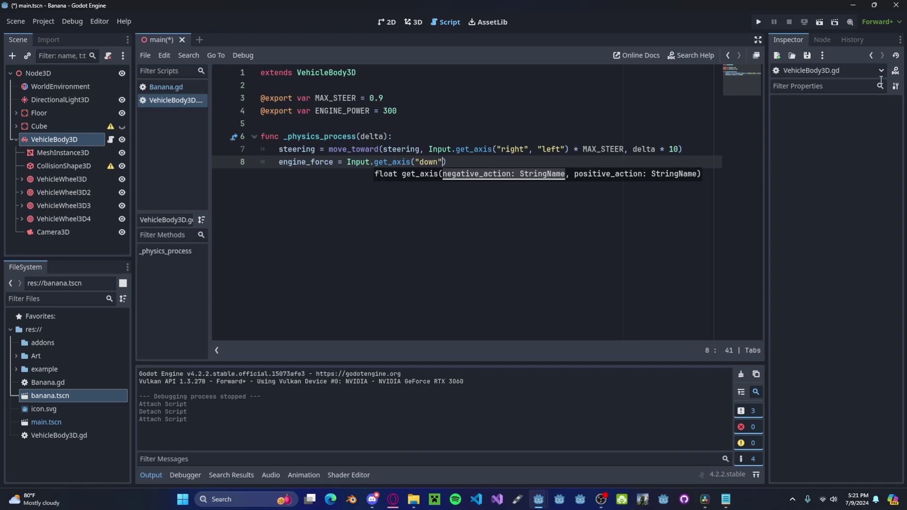
type("\"")
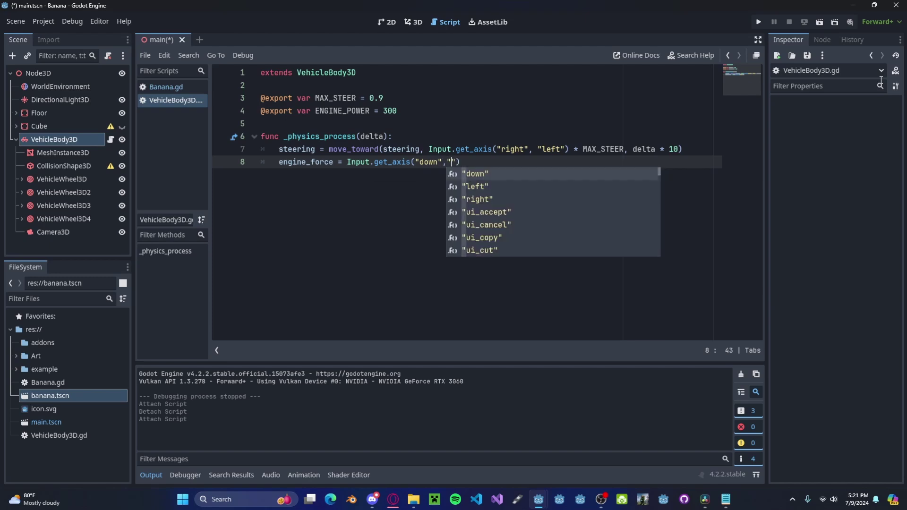
type("up\")")
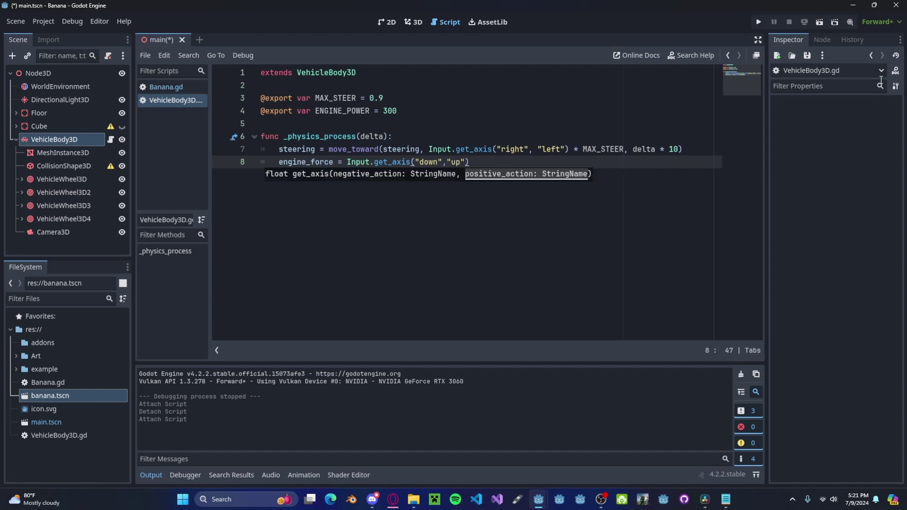
type(" *")
key("BackSpace")
type("ENGINE_POWER")
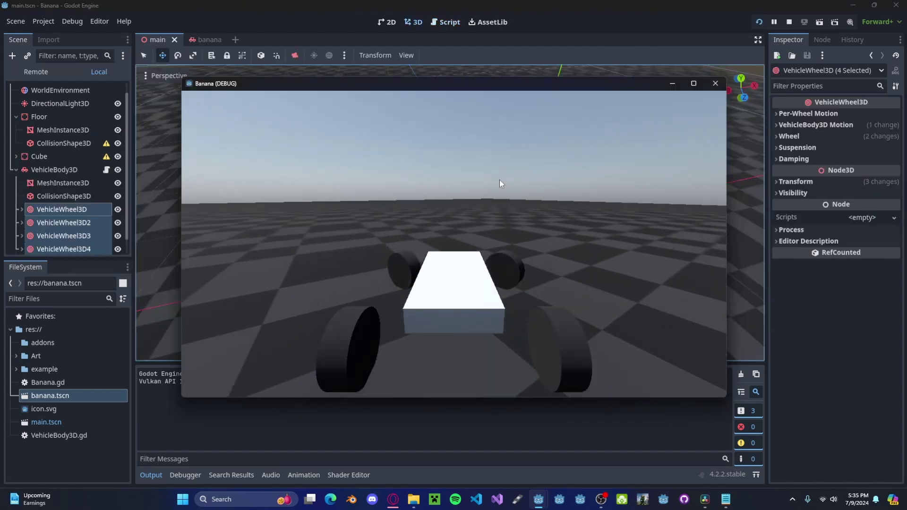
Step: Drive the car forward with the Up arrow, then stop the game with F8
key("Up")
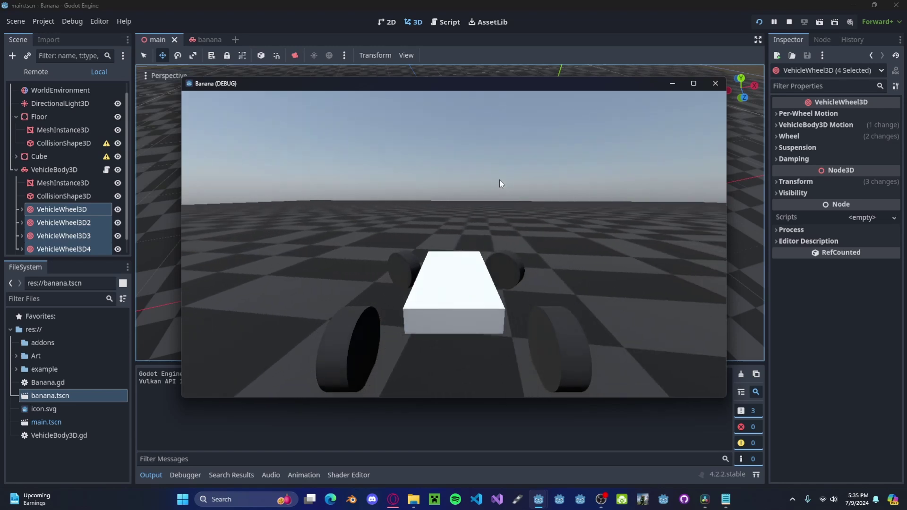
key("F8")
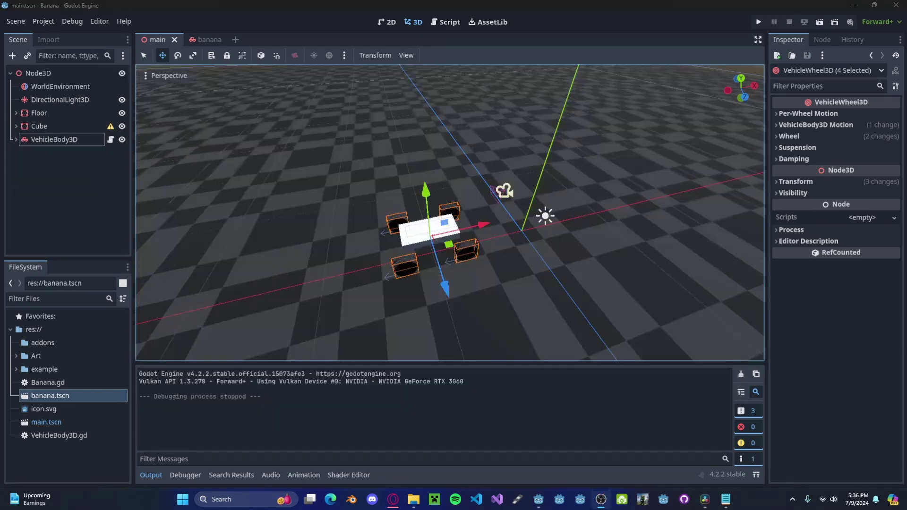